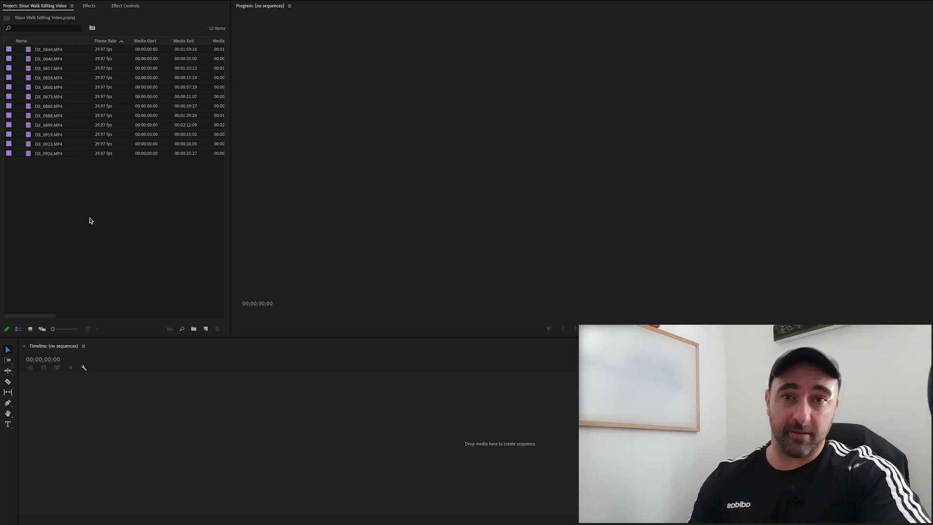
Activate the Project panel of the Stour Walk Editing Video project, where the 12 drone clips are listed
left_click(103, 294)
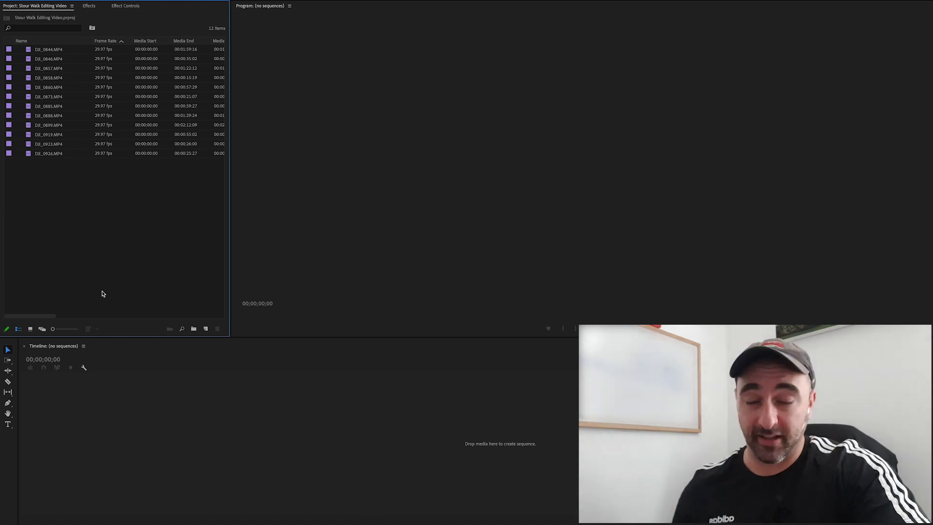
Import the ES_Dismantle mp3 from the Stour Walk folder into the Project panel
double_click(25, 292)
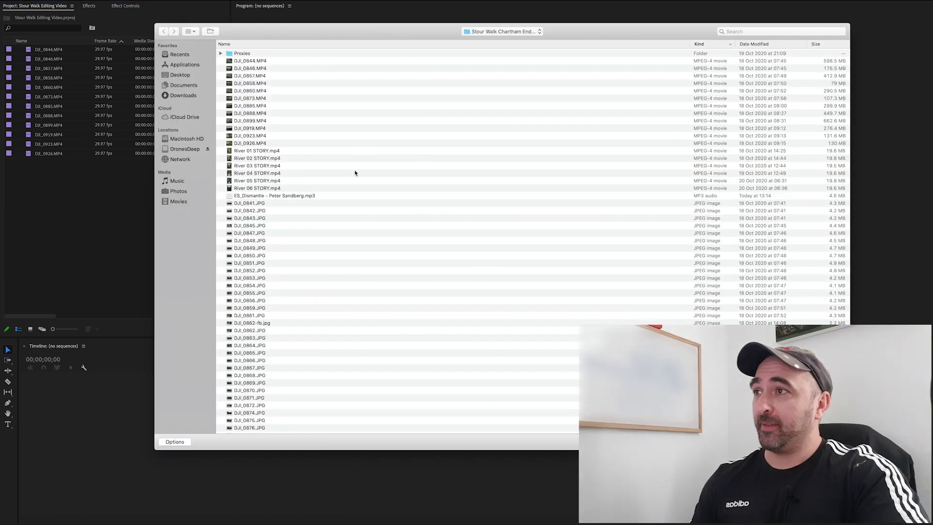
double_click(268, 196)
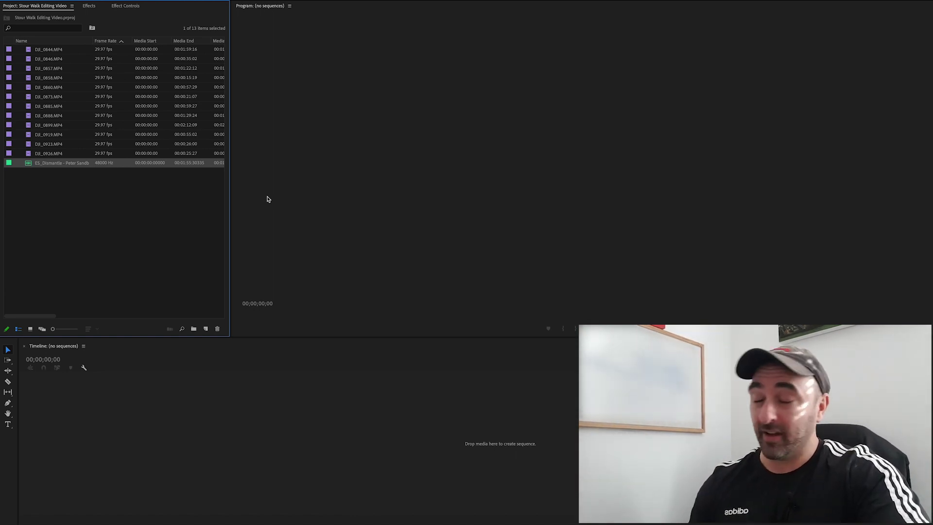
Create the ES_Dismantle sequence, heighten track A1 to show the waveform, and scrub past 24 seconds
left_click_drag(28, 163, 291, 445)
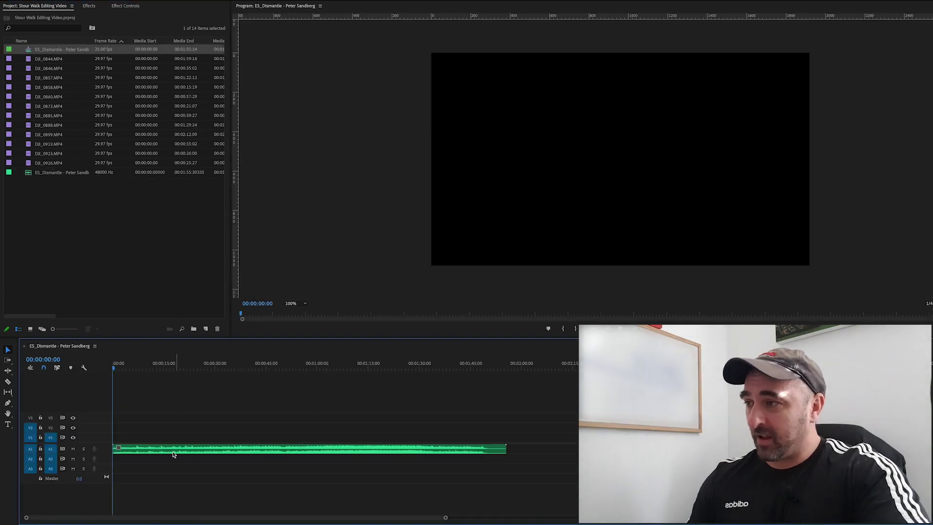
left_click_drag(103, 457, 104, 473)
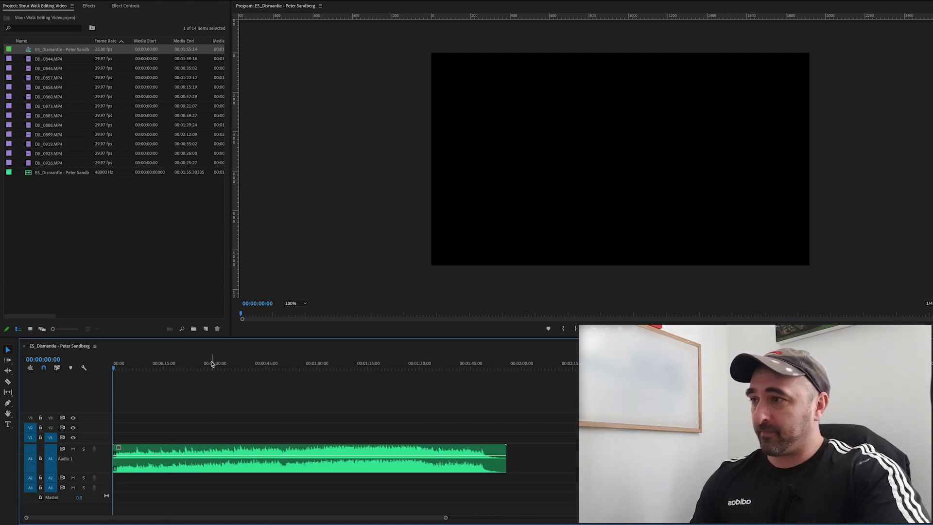
left_click(196, 367)
left_click_drag(196, 367, 137, 453)
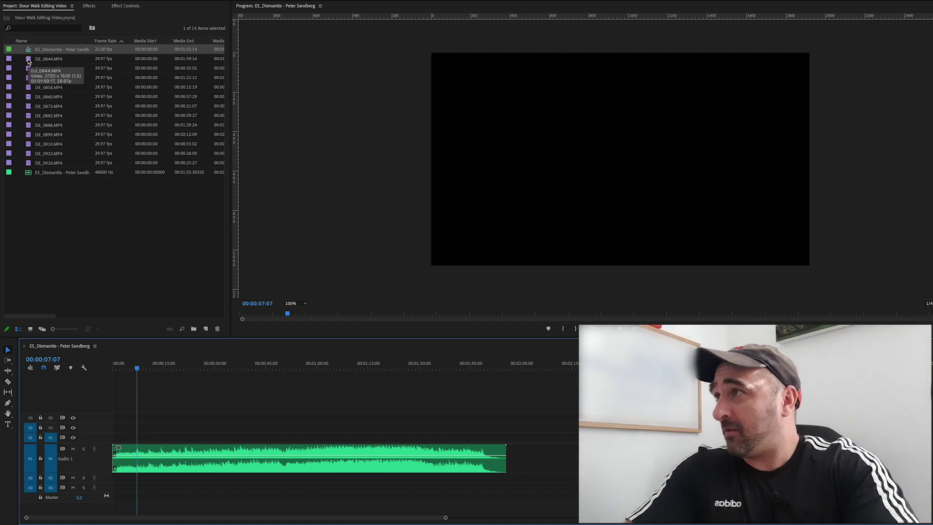
Preview the DJI_0844 footage in the Source Monitor, including the weir shot
double_click(28, 60)
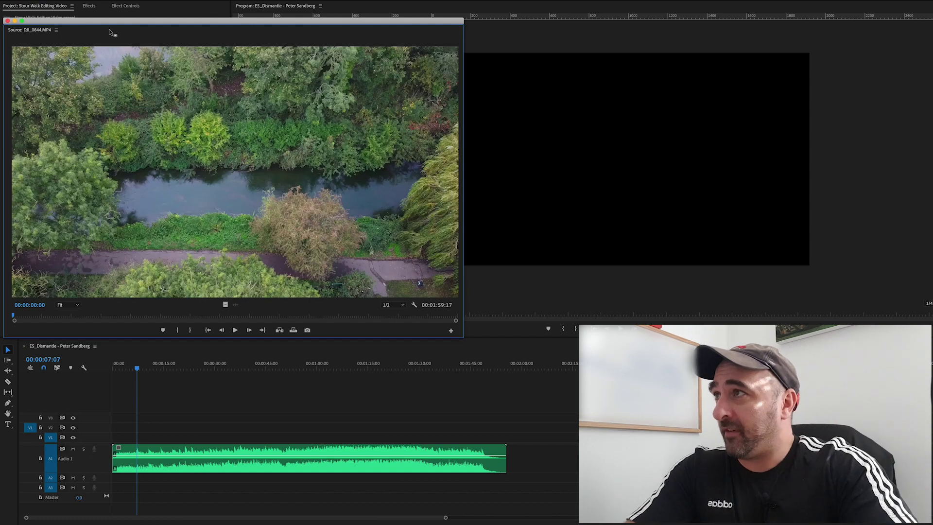
left_click_drag(110, 23, 328, 30)
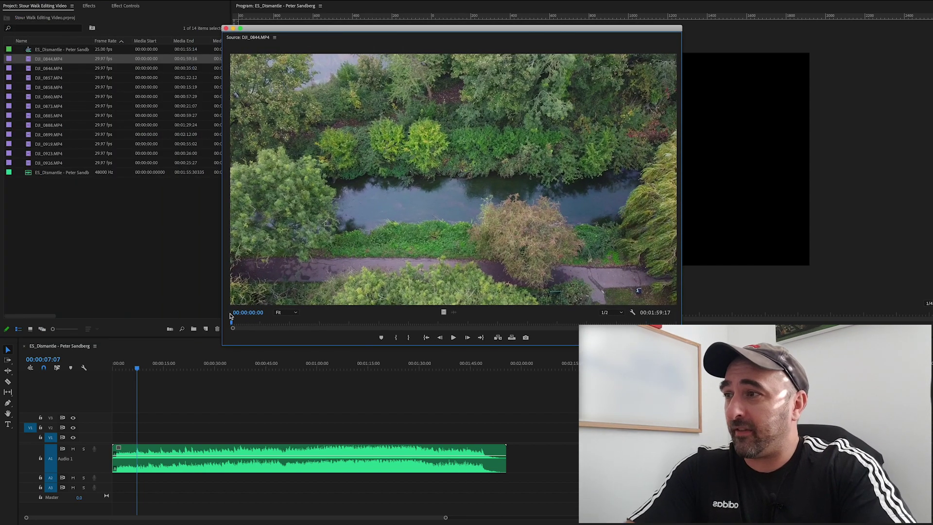
left_click_drag(233, 324, 304, 331)
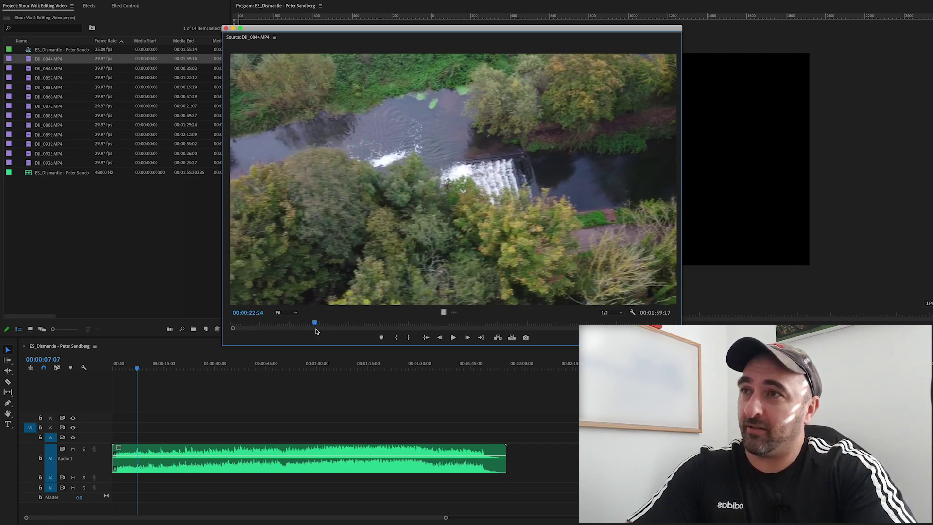
left_click_drag(325, 331, 330, 331)
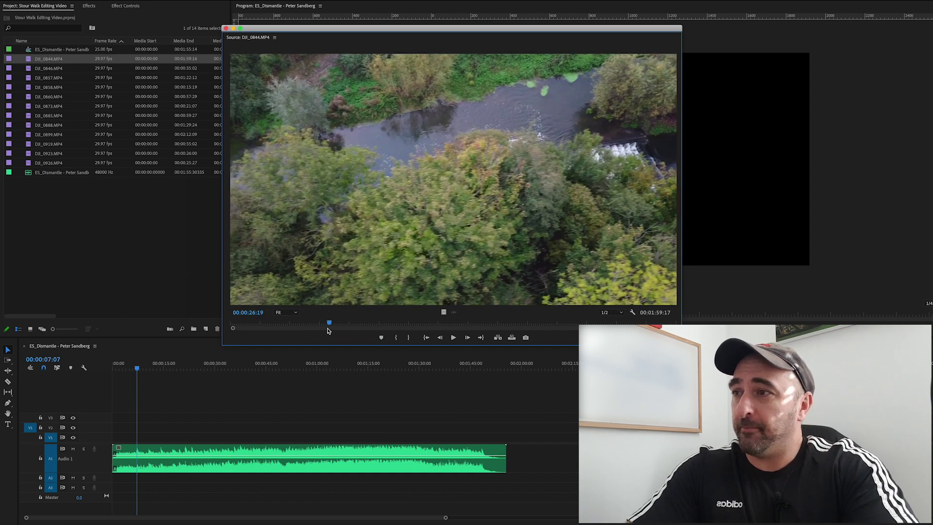
left_click(238, 326)
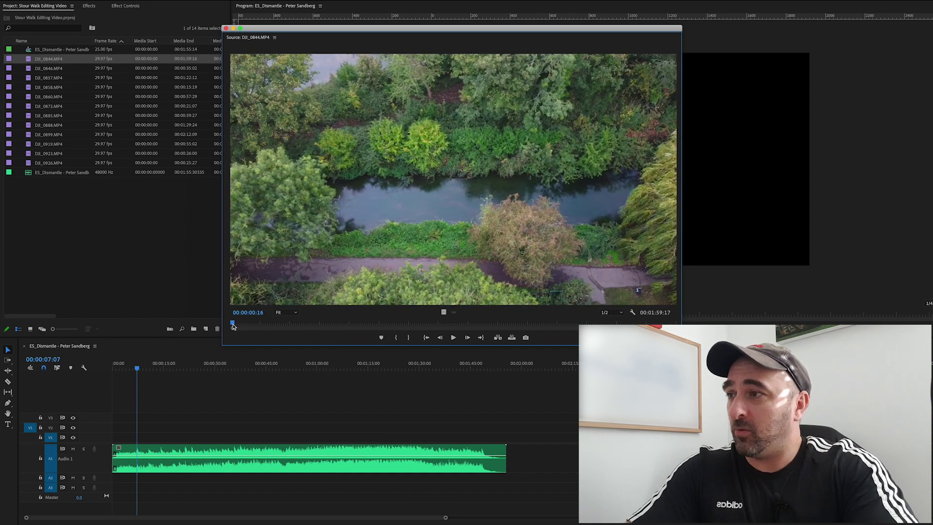
key("space")
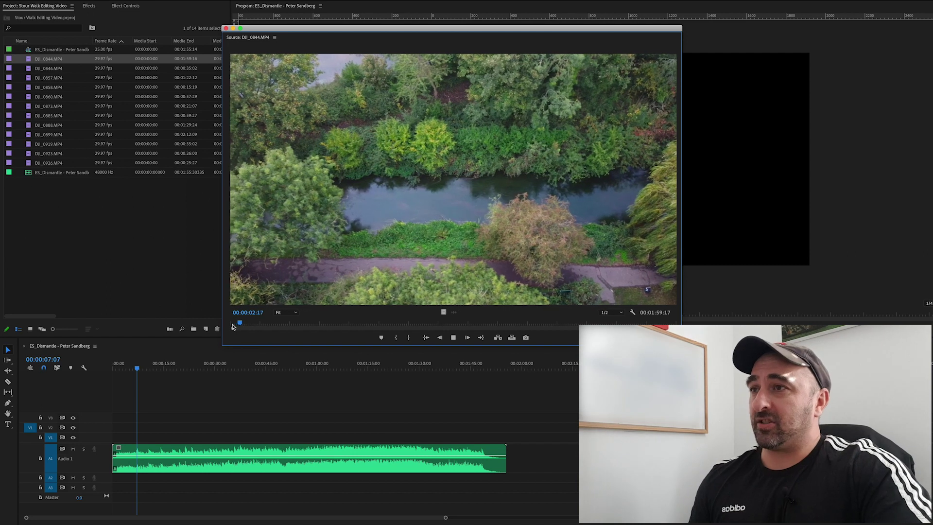
key("space")
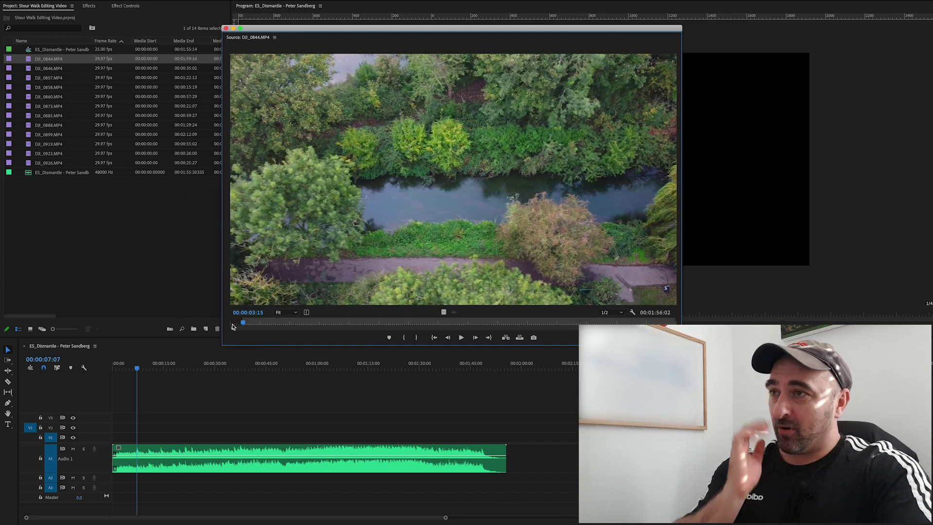
Place the chosen opening section of DJI_0844 at the start of V1
left_click(251, 323)
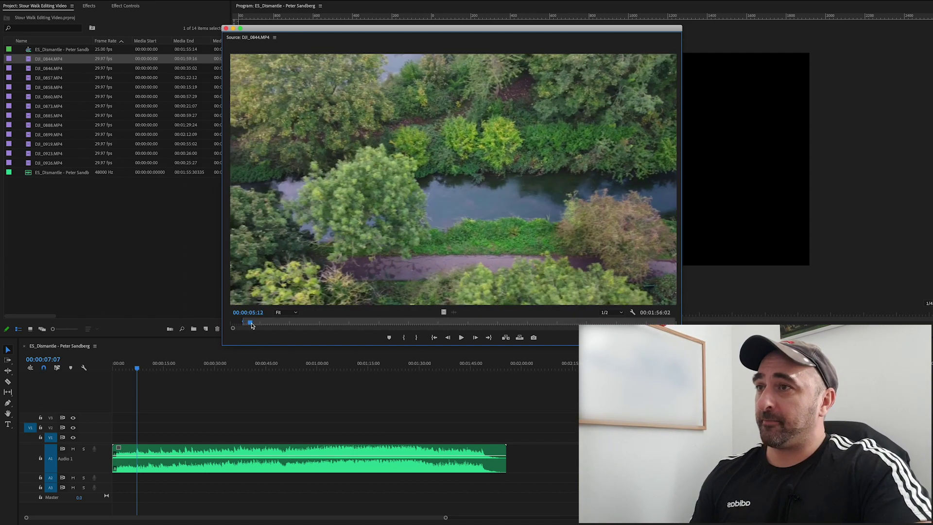
left_click_drag(353, 328, 337, 328)
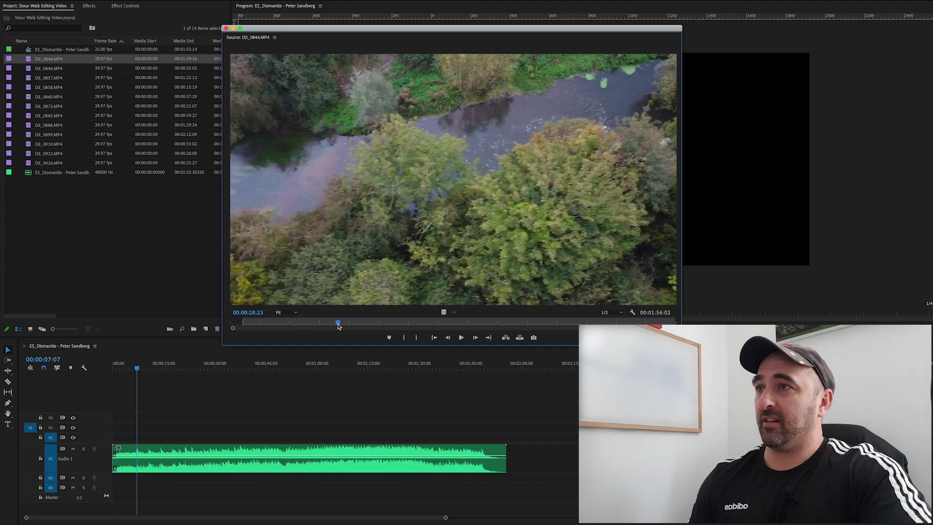
mouse_move(339, 326)
left_mouse_down()
mouse_move(355, 328)
mouse_move(334, 327)
left_mouse_up()
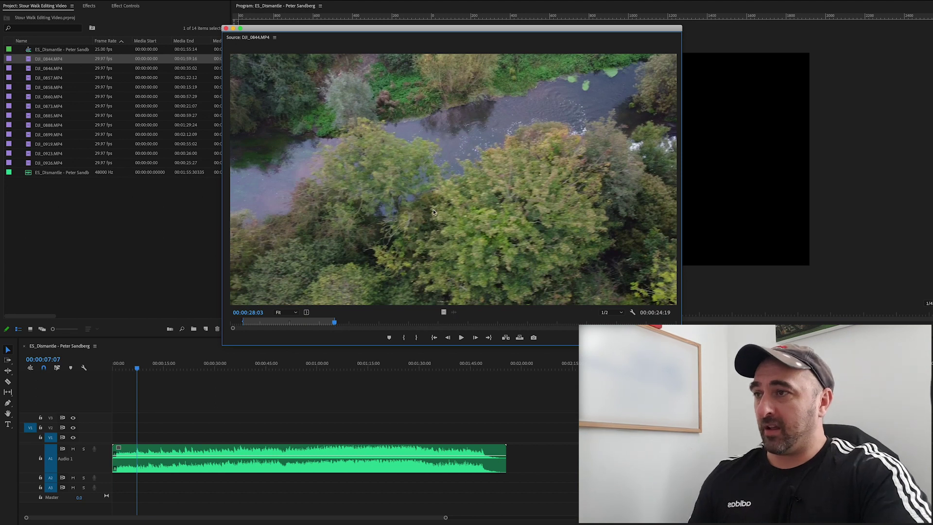
left_click_drag(451, 214, 114, 442)
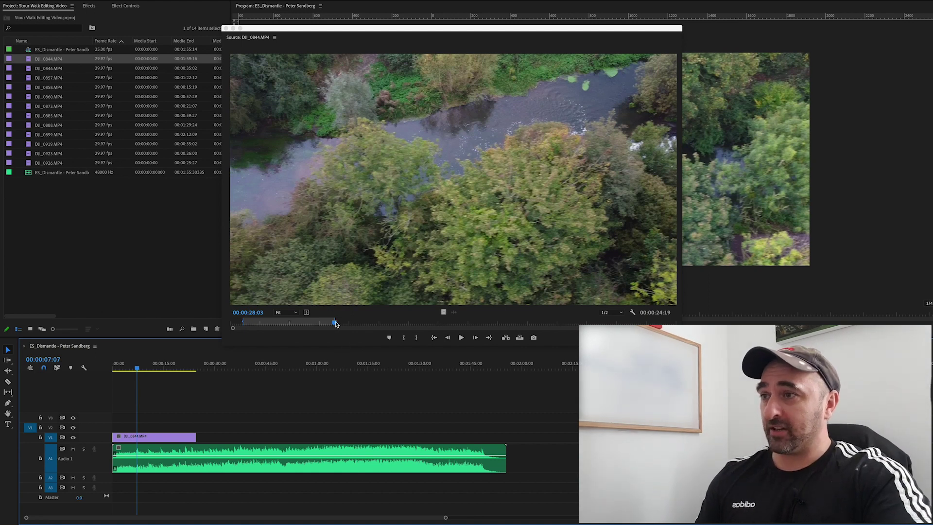
Mark an In point at the DJI_0844 weir part and add it after the first section
left_click_drag(335, 325, 623, 329)
key("i")
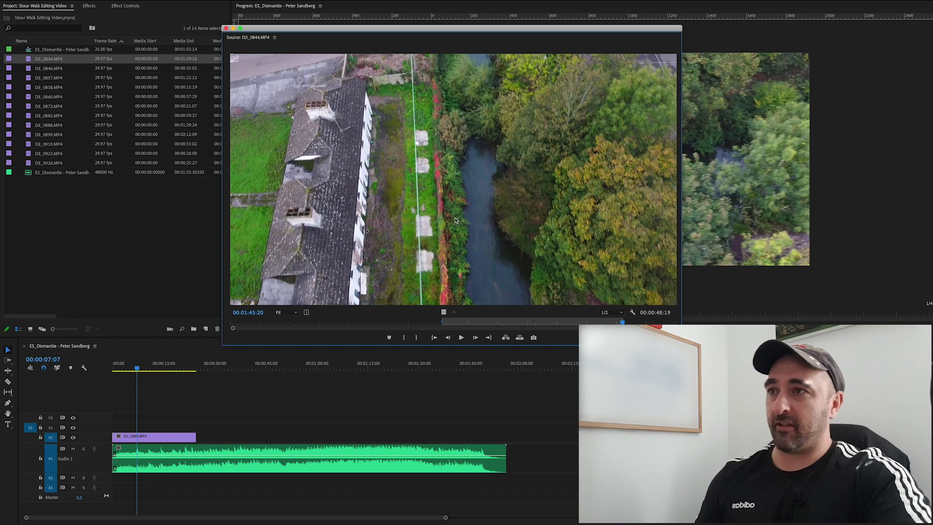
left_click_drag(456, 220, 206, 437)
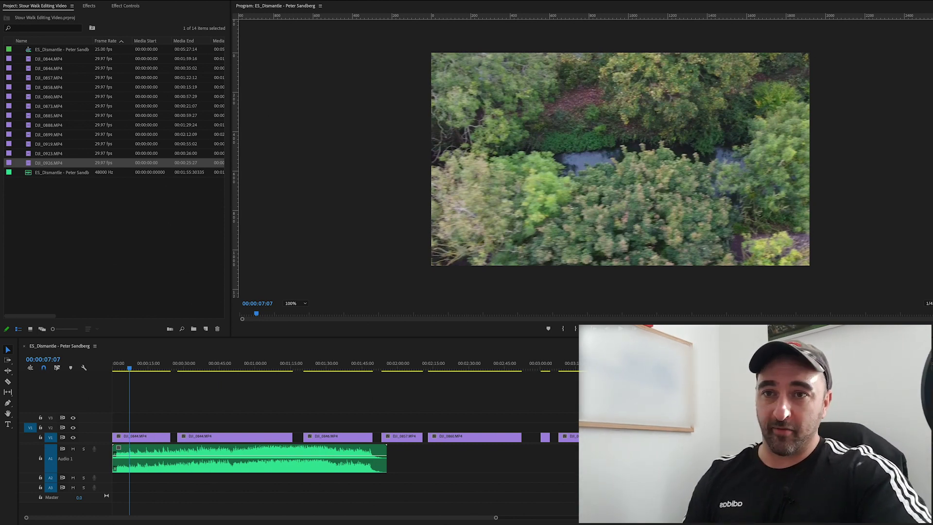
Review the rough cut on V1, checking the early edit, the building footage near 1:29 and the weir near 2:29
key("shift+3")
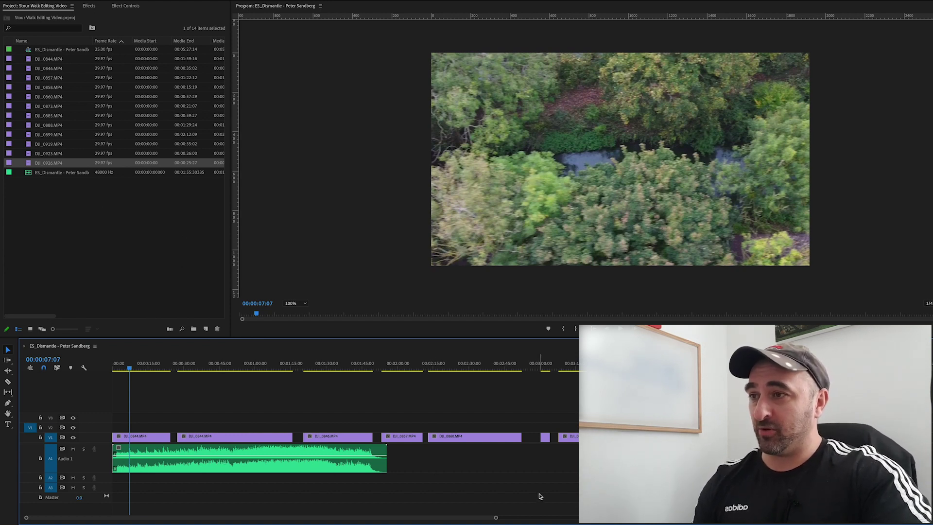
left_click_drag(362, 368, 387, 370)
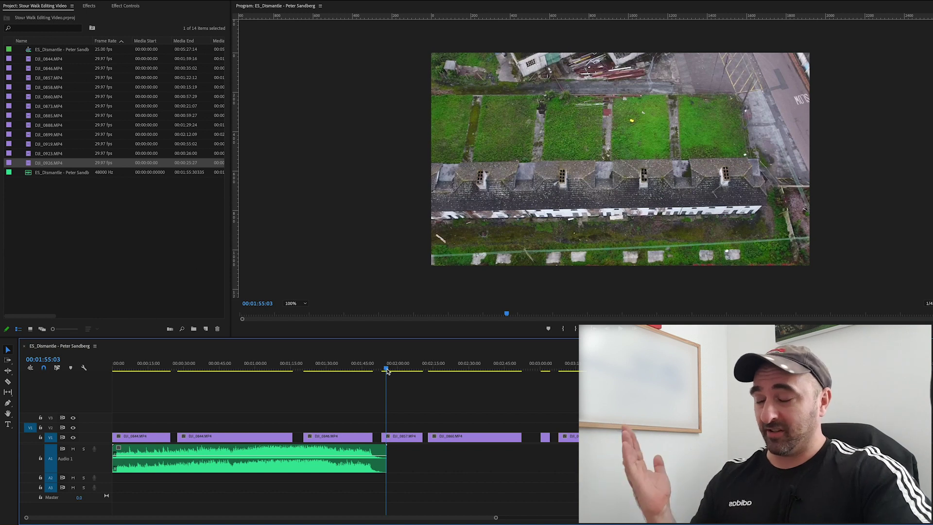
left_click_drag(130, 370, 191, 372)
left_click(325, 370)
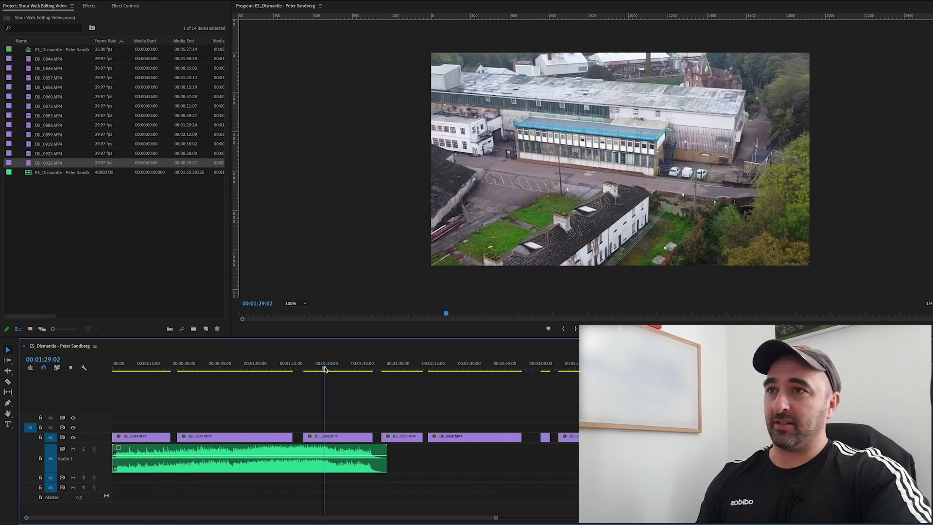
left_click(407, 370)
left_click(469, 369)
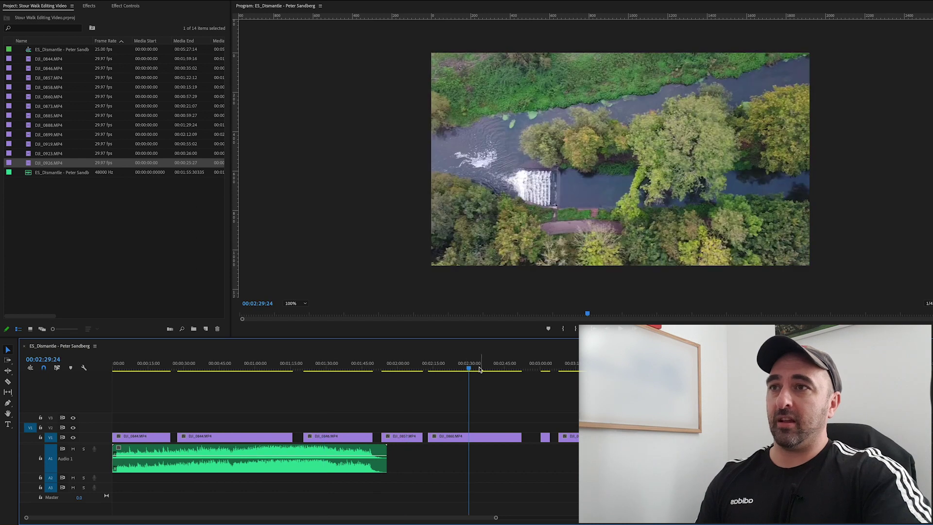
Delete the opening DJI_0844 clip and move DJI_0860 to the start of V1
left_click(145, 438)
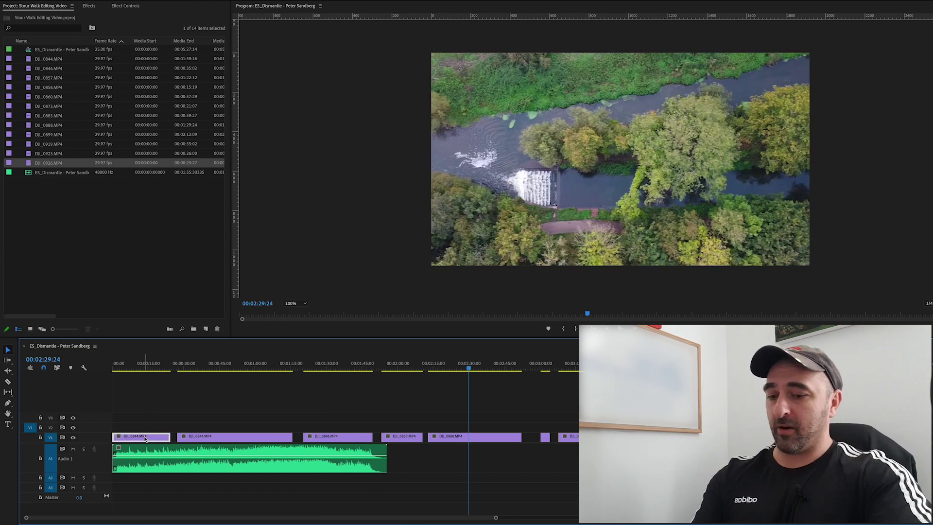
key("Delete")
left_click_drag(481, 439, 138, 444)
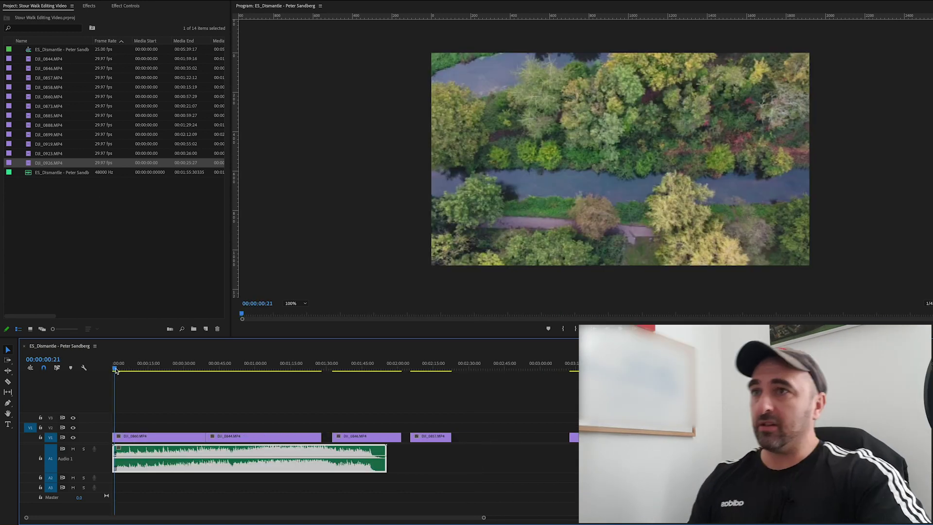
left_click_drag(113, 368, 139, 377)
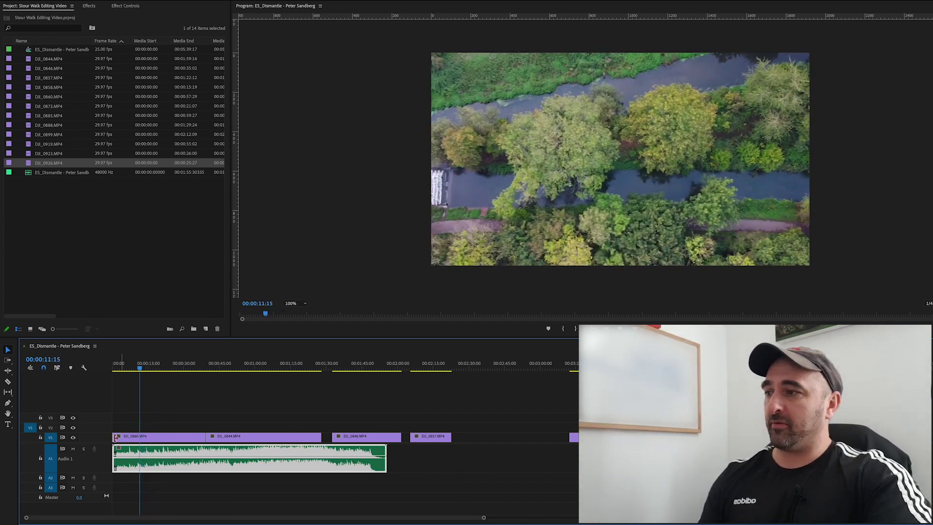
Trim DJI_0860's head and ripple-delete the gap so the edit starts at zero
left_click_drag(115, 440, 139, 440)
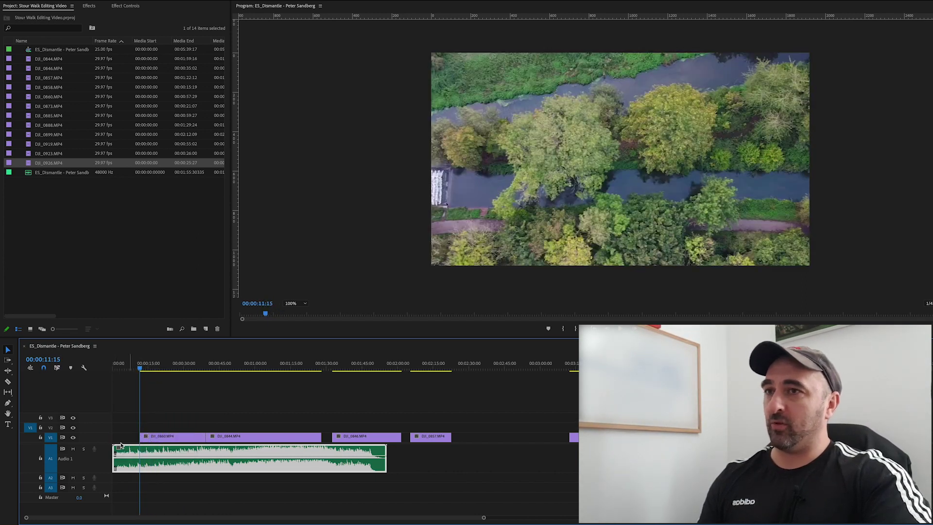
left_click(127, 440)
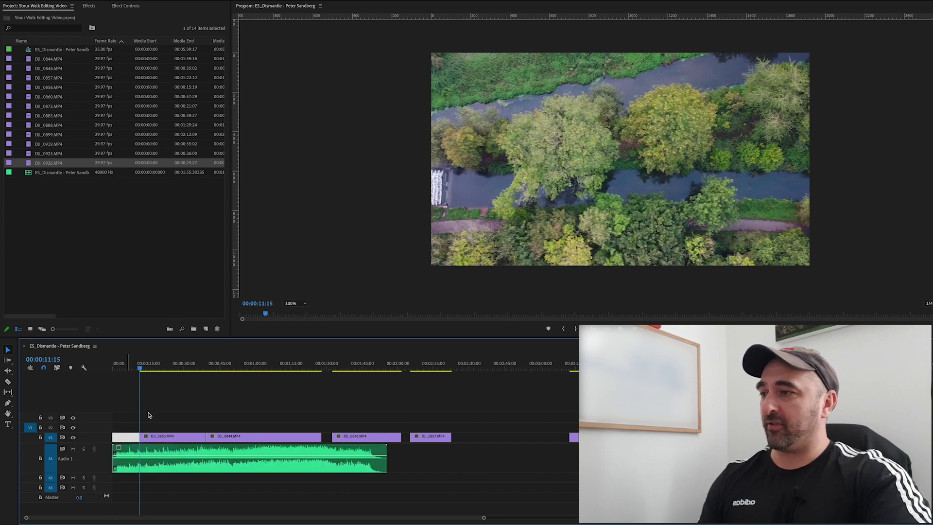
key("q")
left_click_drag(114, 371, 164, 371)
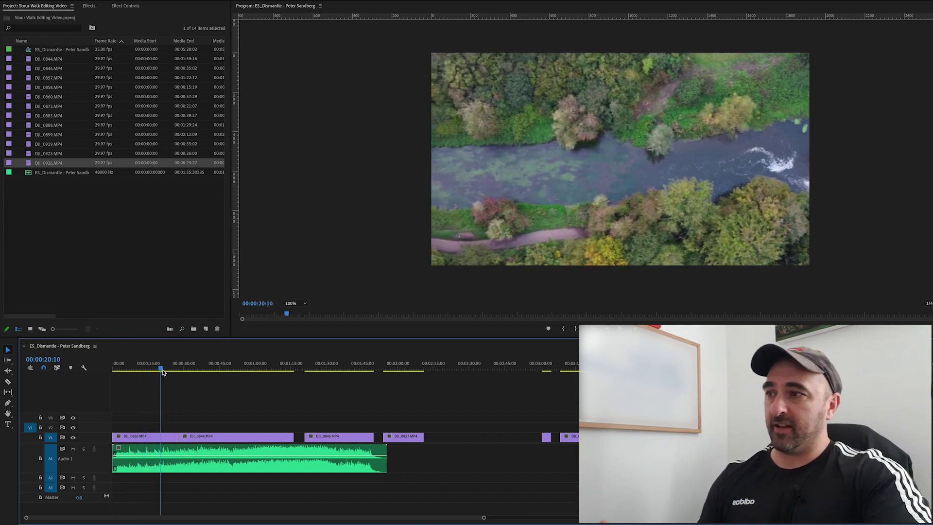
Play the edit from the start to locate the music beat near 13–14 seconds
left_click(113, 371)
key("space")
key("XF86AudioRaiseVolume")
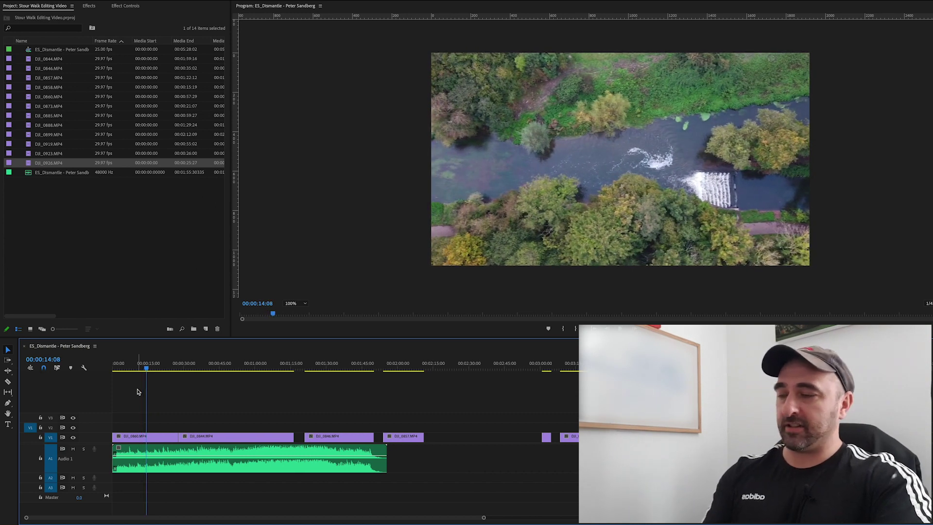
left_click_drag(147, 368, 148, 371)
key("space")
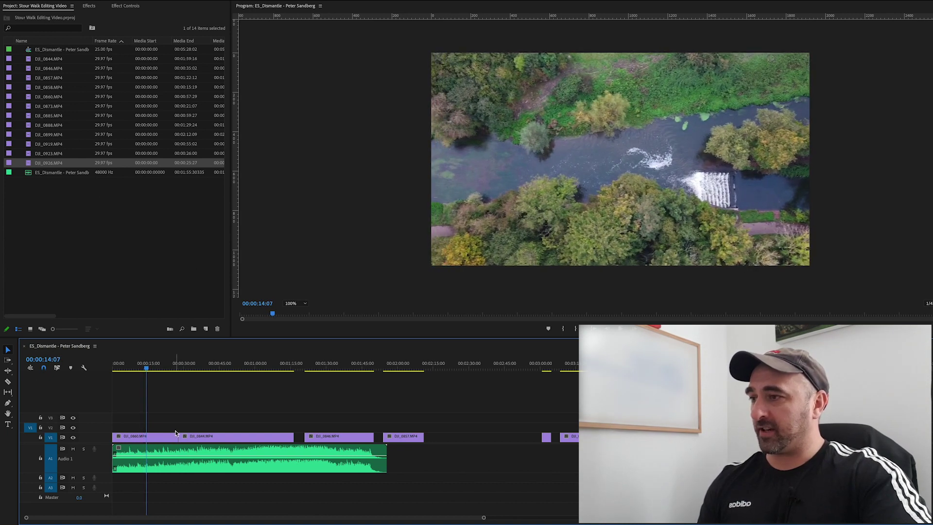
Trim DJI_0860's end to 00:00:14:07 and Ripple Delete the gap on V1
left_click_drag(176, 436, 146, 436)
left_click(185, 371)
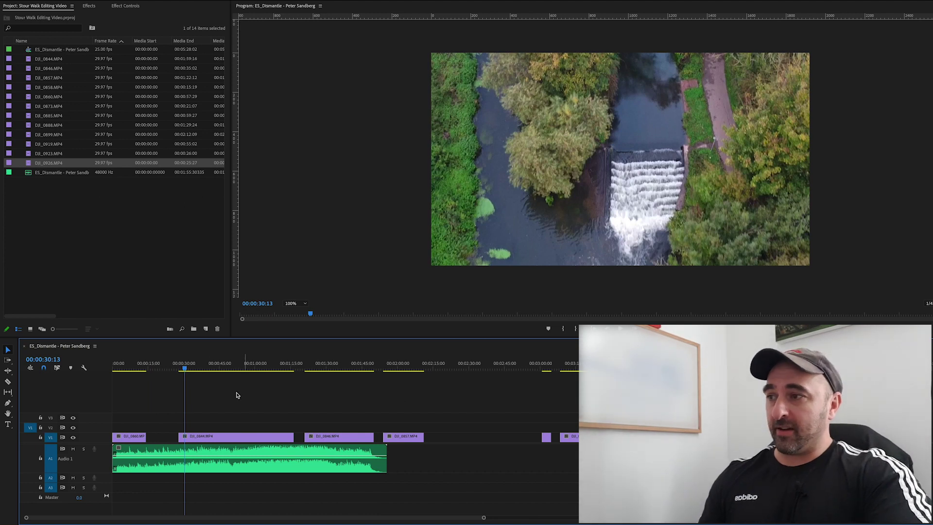
mouse_move(187, 372)
left_mouse_down()
mouse_move(216, 374)
mouse_move(184, 376)
left_mouse_up()
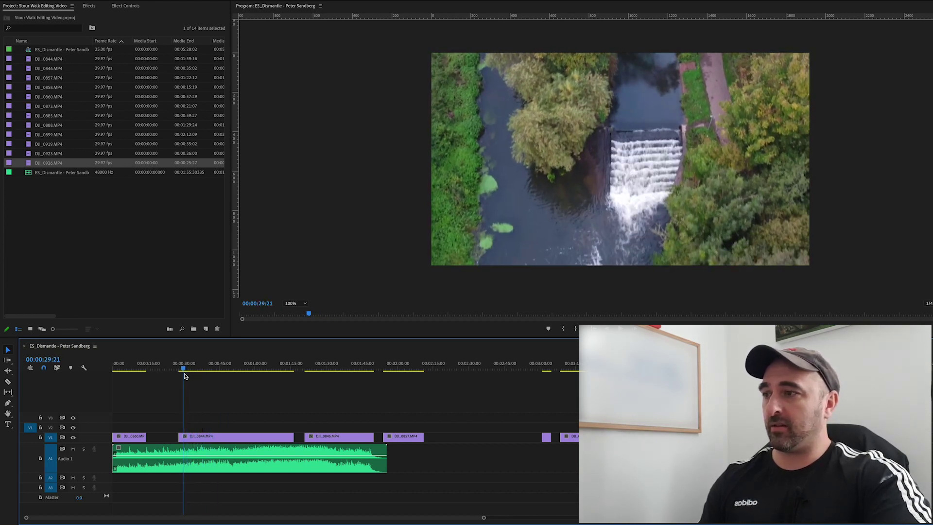
right_click(165, 442)
left_click(184, 447)
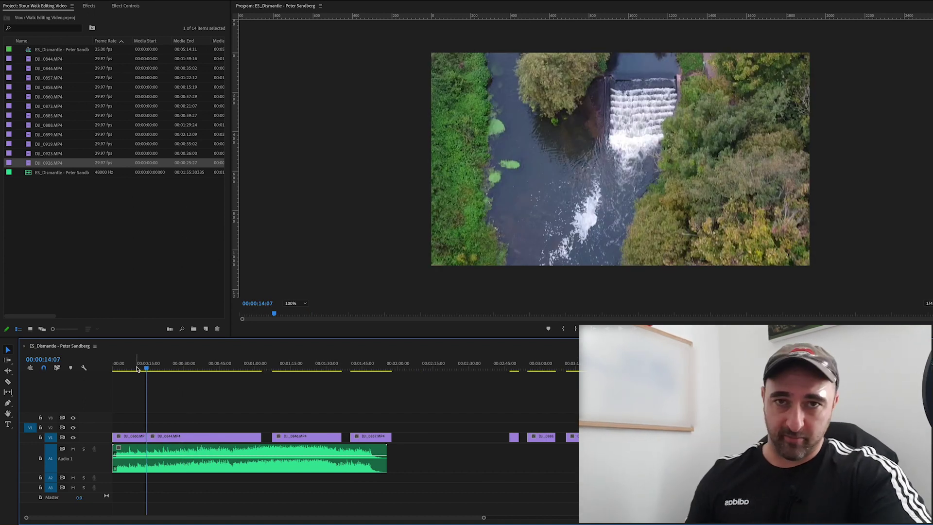
Razor DJI_0844 at the beat near 00:00:21:02
left_click(136, 369)
key("space")
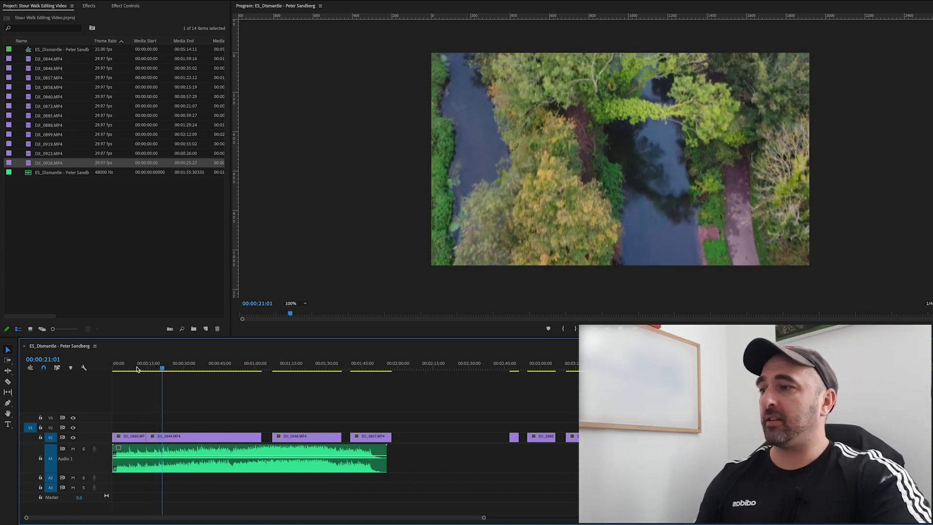
left_click(163, 370)
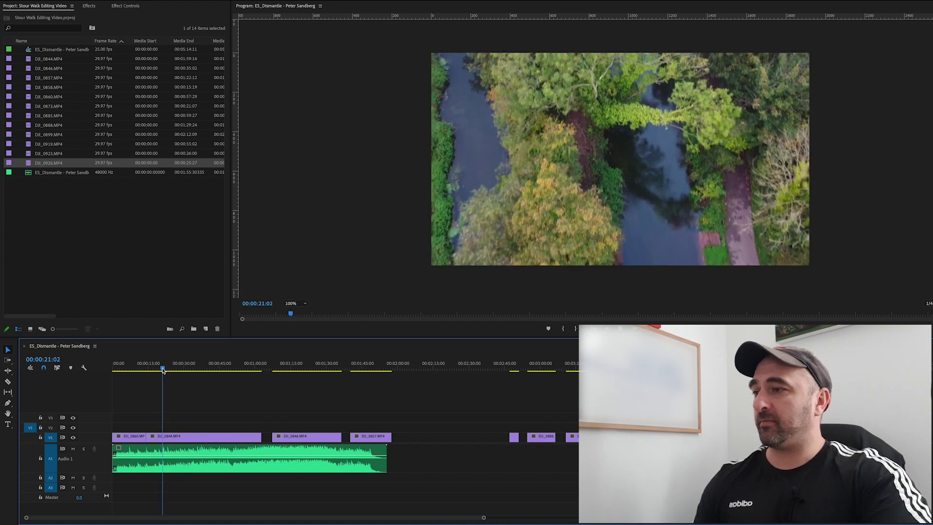
key("c")
left_click(162, 436)
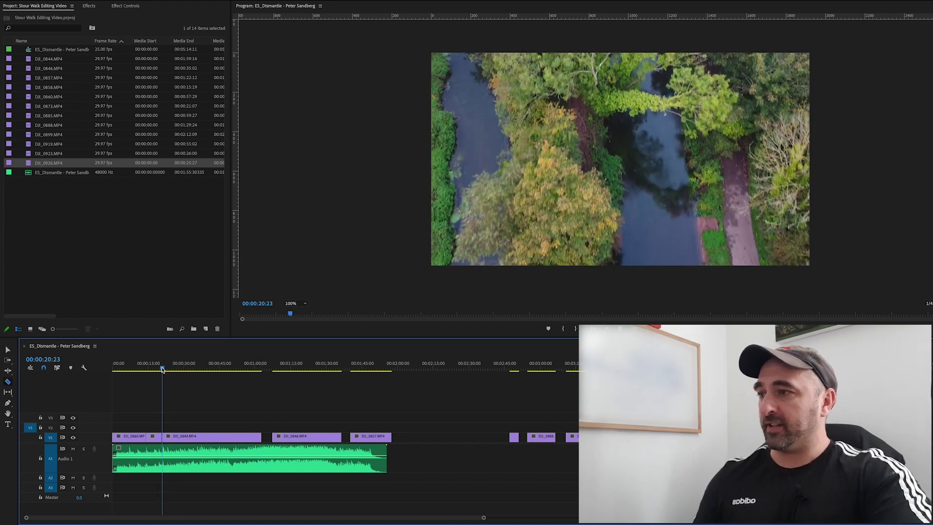
Delete the later piece of DJI_0844, leaving a gap before DJI_0846
left_click_drag(163, 370, 197, 375)
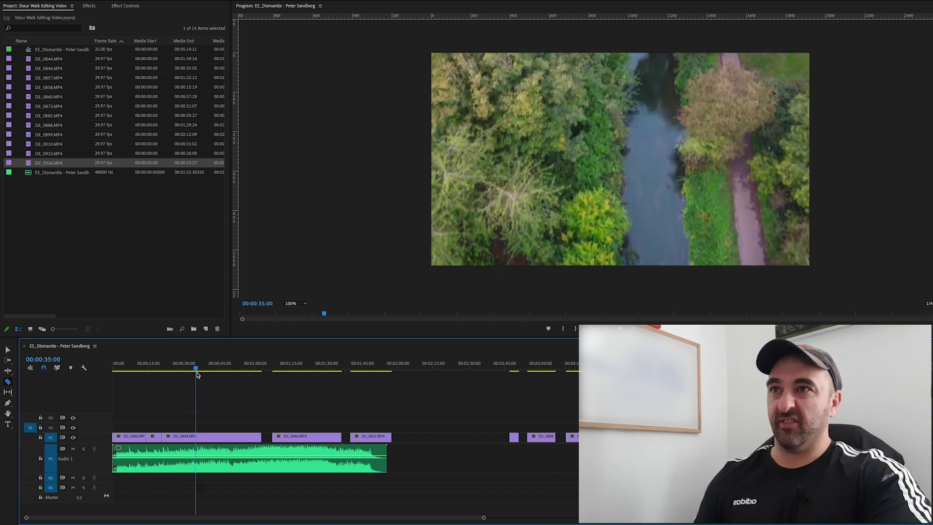
key("space")
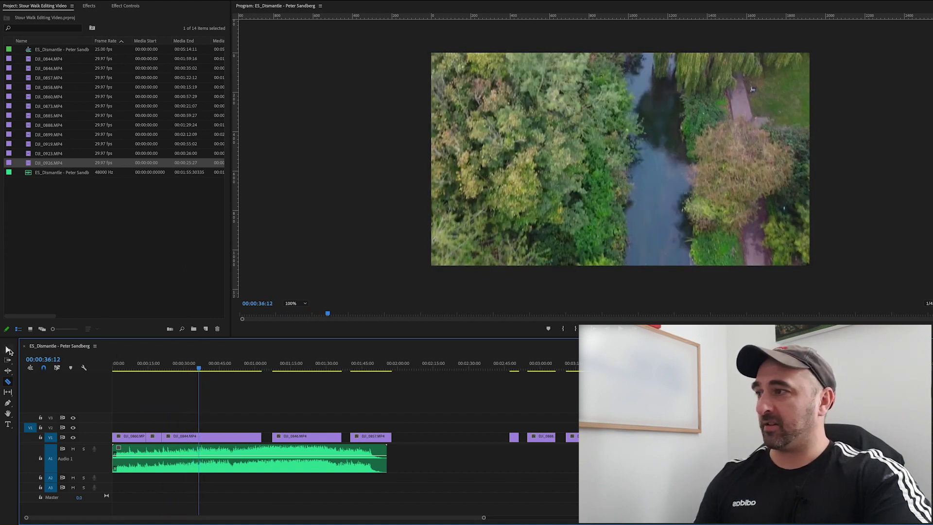
left_click(9, 351)
left_click(214, 437)
key("Delete")
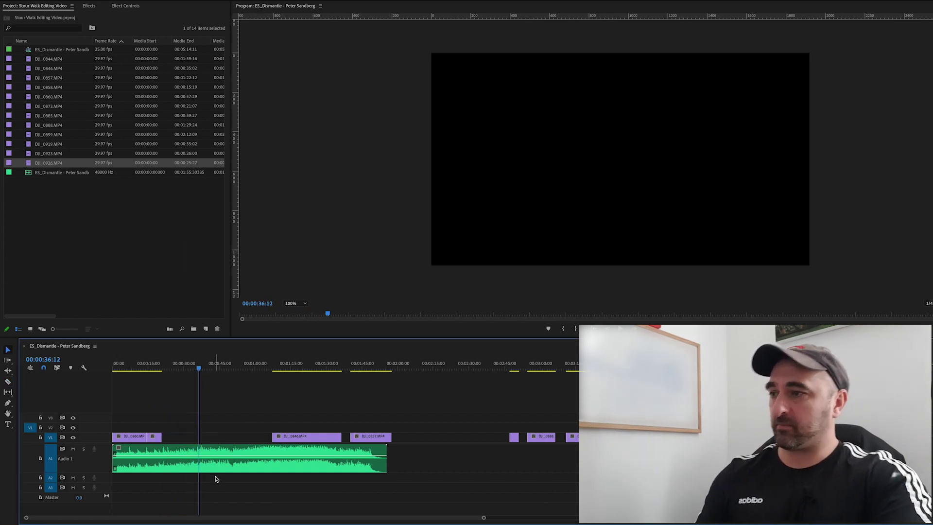
Move DJI_0846 left toward DJI_0844 after previewing it around 1:10
left_click(280, 370)
left_click_drag(283, 371, 295, 371)
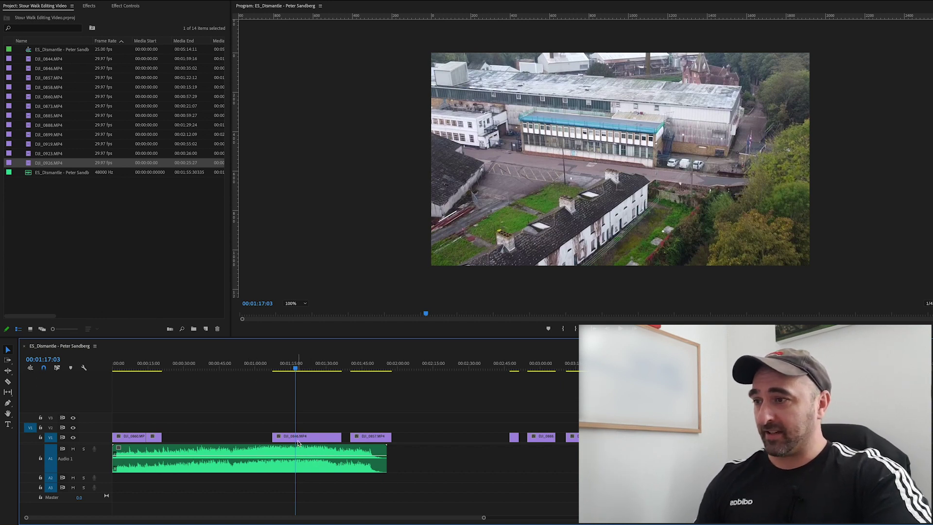
left_click_drag(298, 442, 202, 440)
Trim DJI_0846's start to 00:00:21:11 and play the new transition
left_click(157, 368)
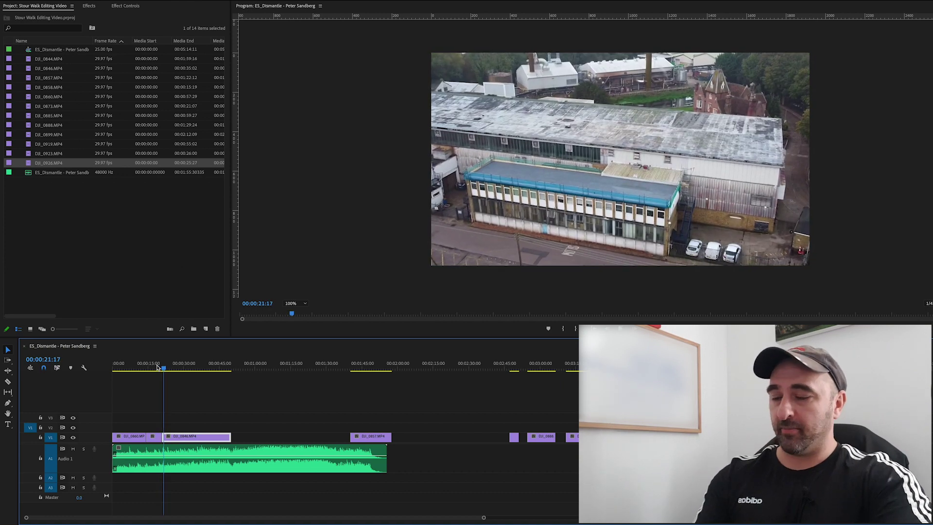
key("equal")
key("equal")
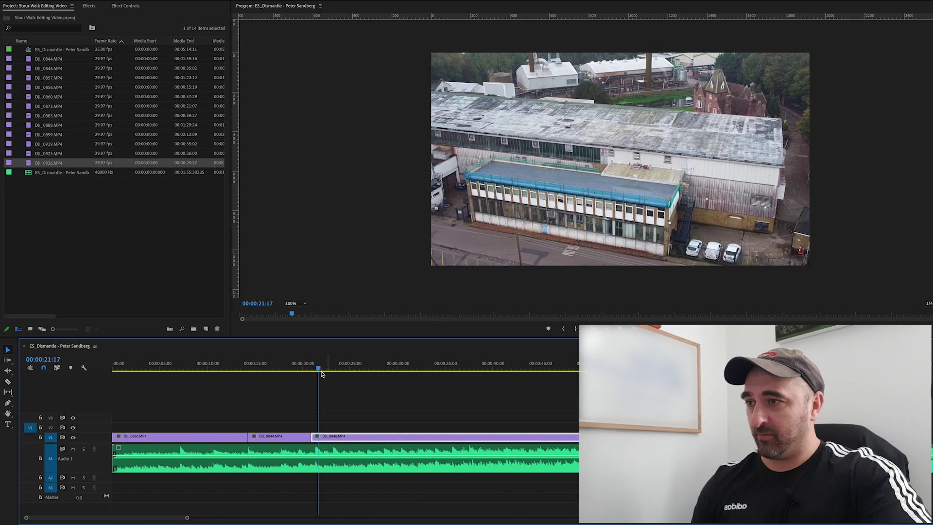
left_click_drag(318, 370, 316, 371)
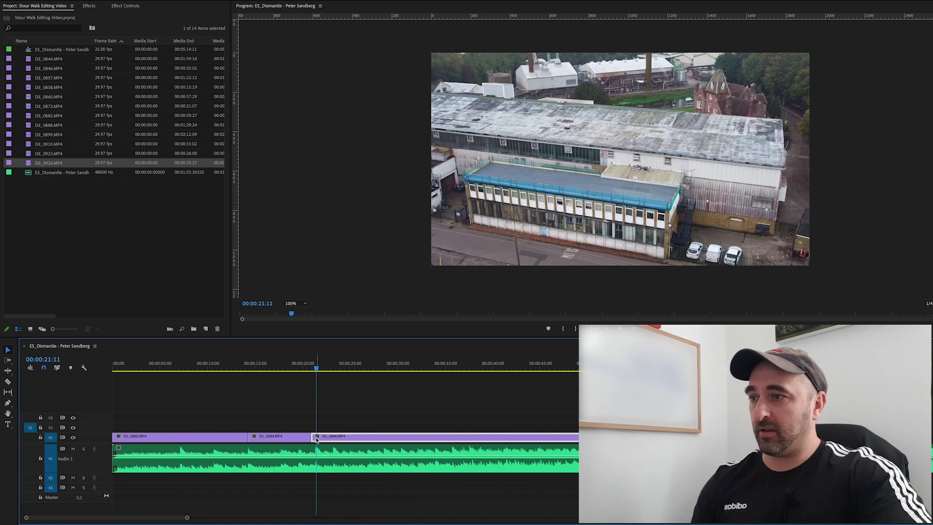
left_click_drag(315, 436, 317, 436)
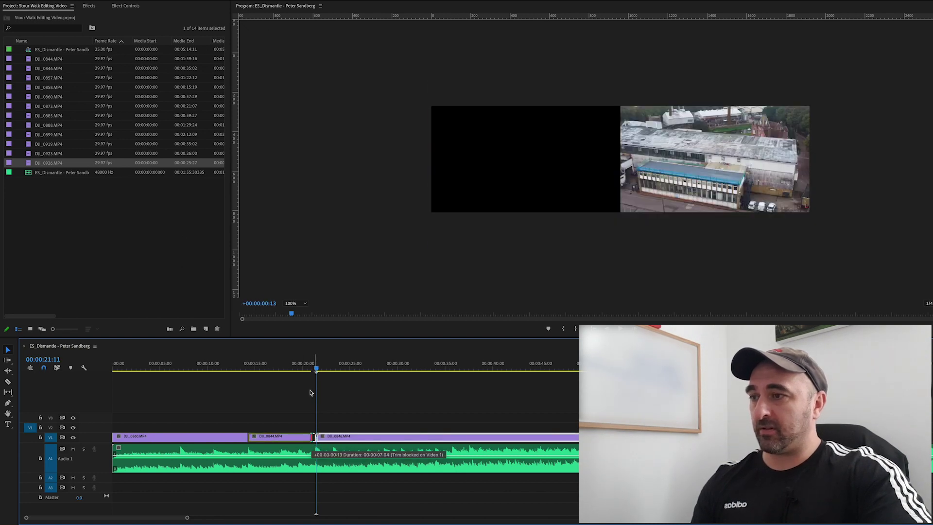
left_click(291, 368)
key("space")
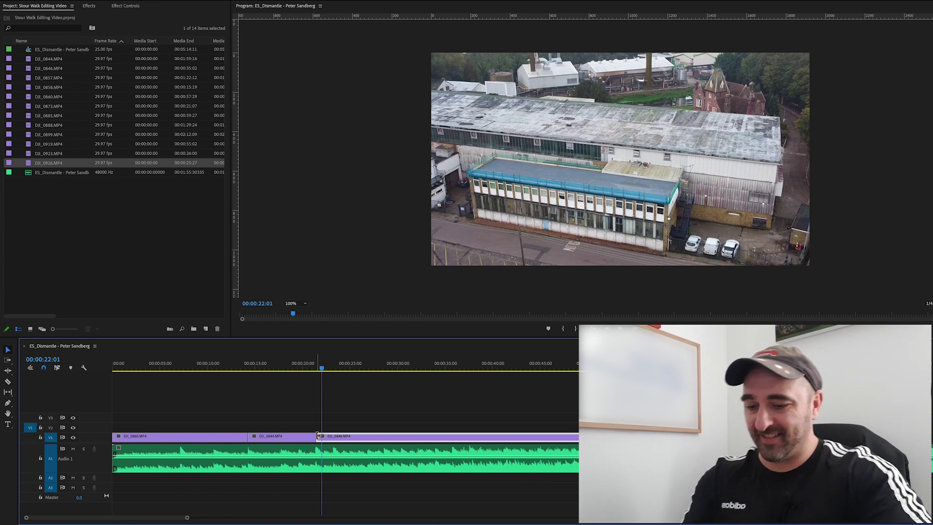
Close the small gap at the DJI_0844/DJI_0846 edit point and check the cut
key("=")
key("=")
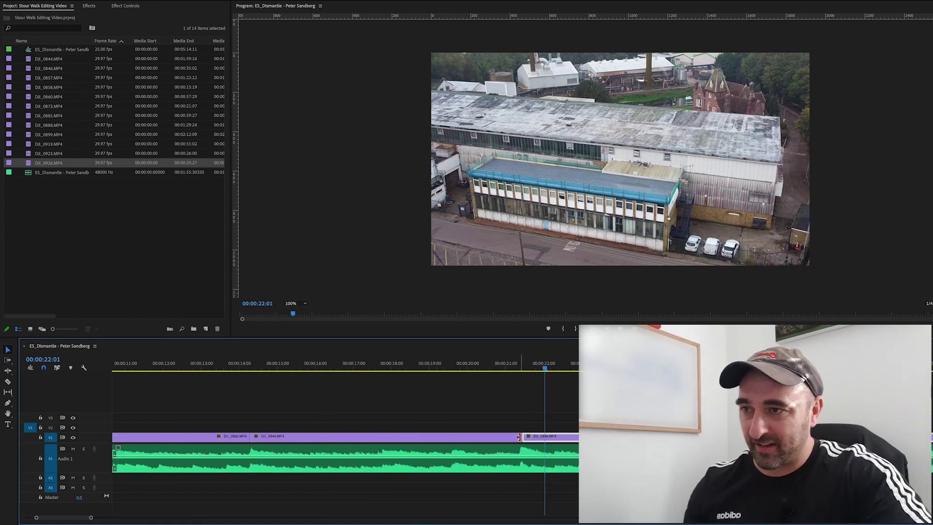
left_click_drag(519, 437, 524, 437)
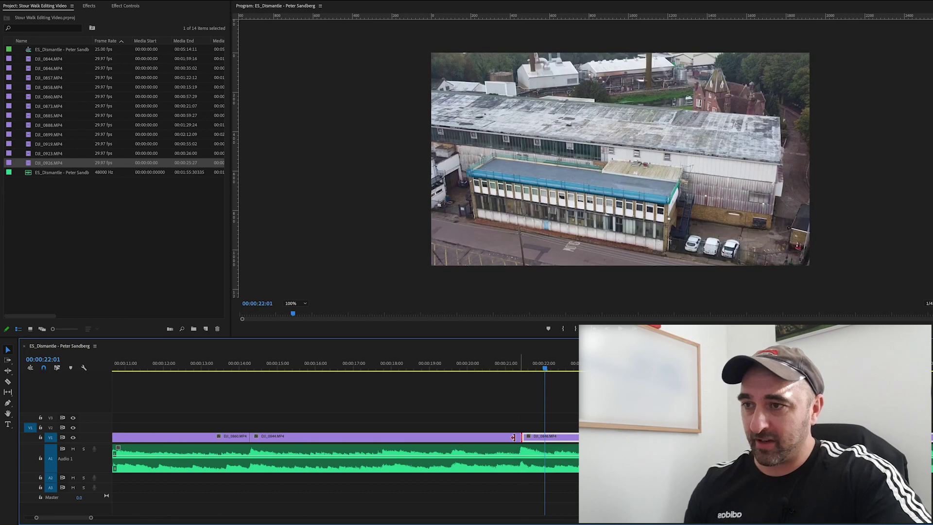
left_click(499, 368)
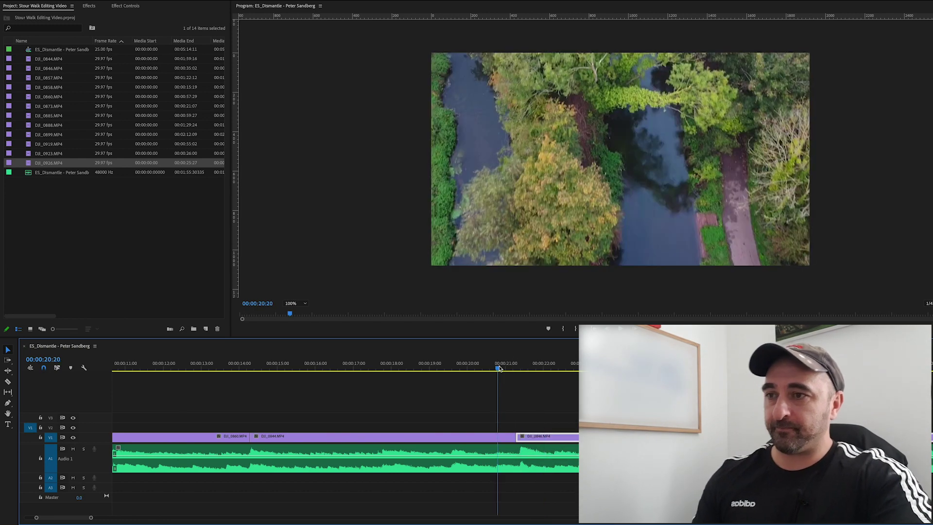
key("space")
key("minus")
key("minus")
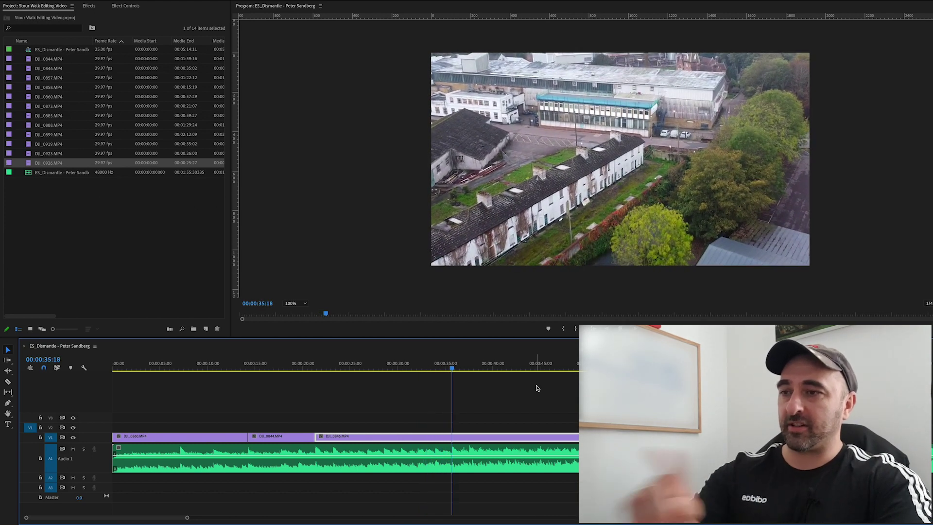
Rate-stretch DJI_0846 to about 200.26% so it ends at 00:00:35:18, then play it back
left_click(9, 371)
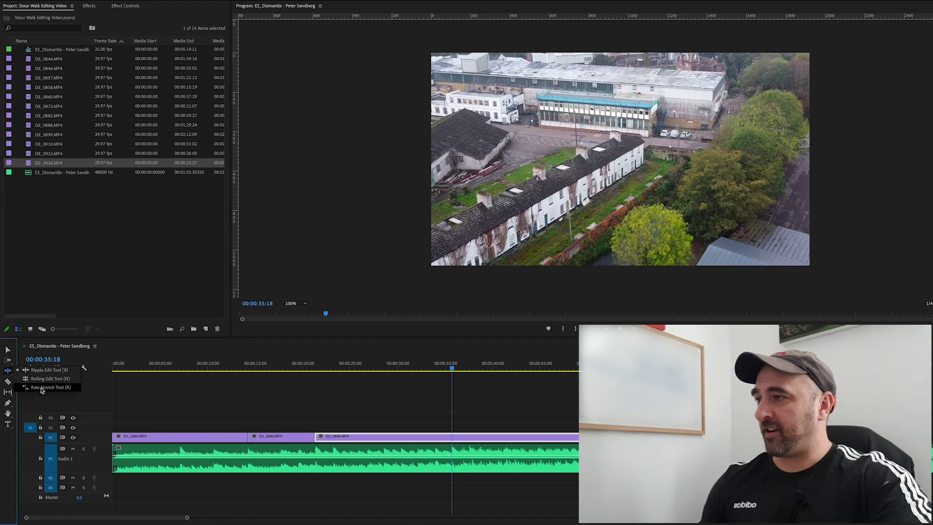
left_click(42, 388)
left_click_drag(575, 440, 453, 440)
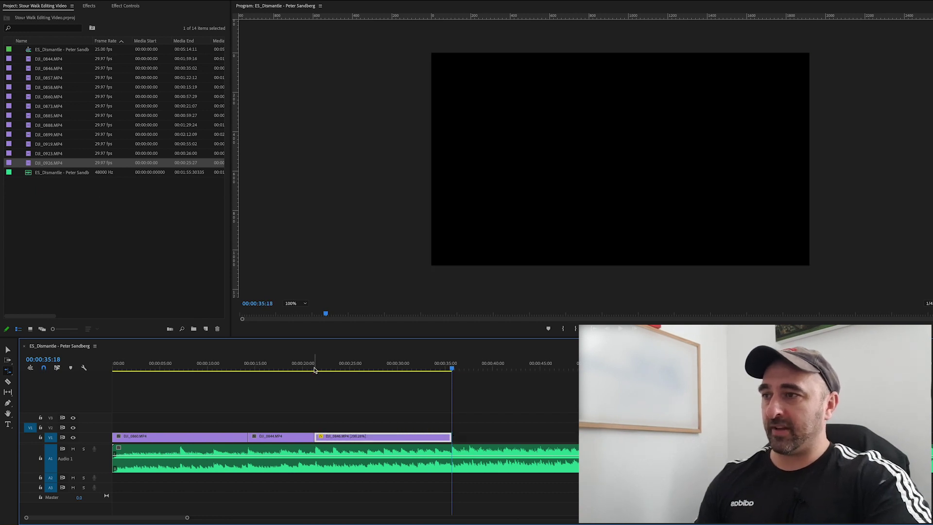
scroll(314, 370, "down", 2)
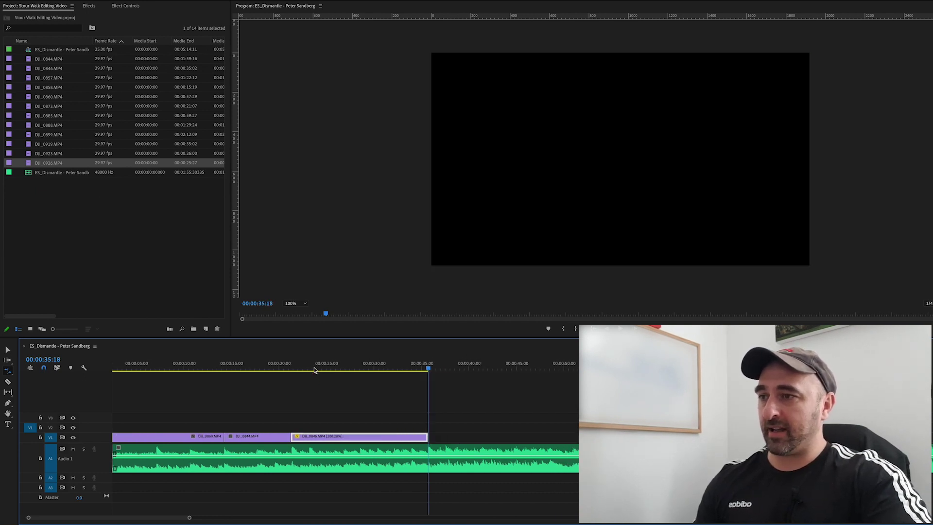
left_click(281, 371)
key("space")
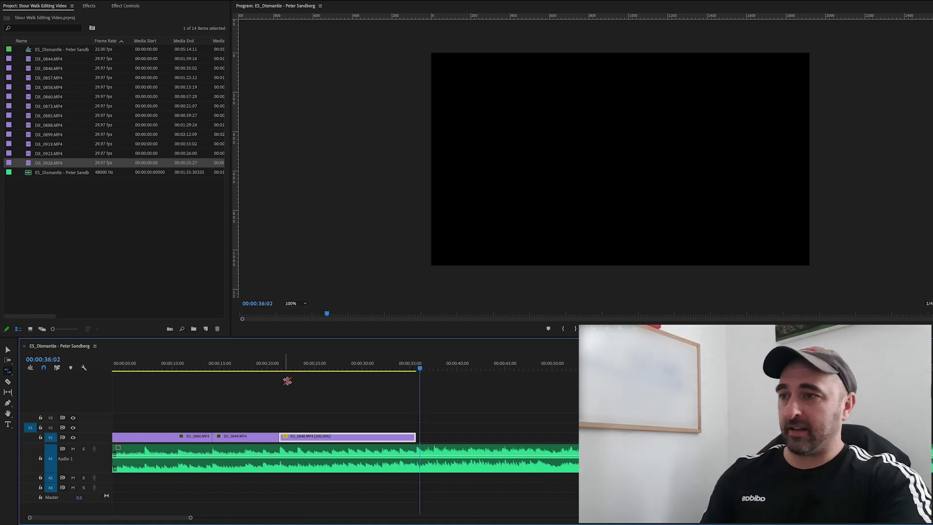
Place DJI_0857 on V1 right after DJI_0846
key("minus")
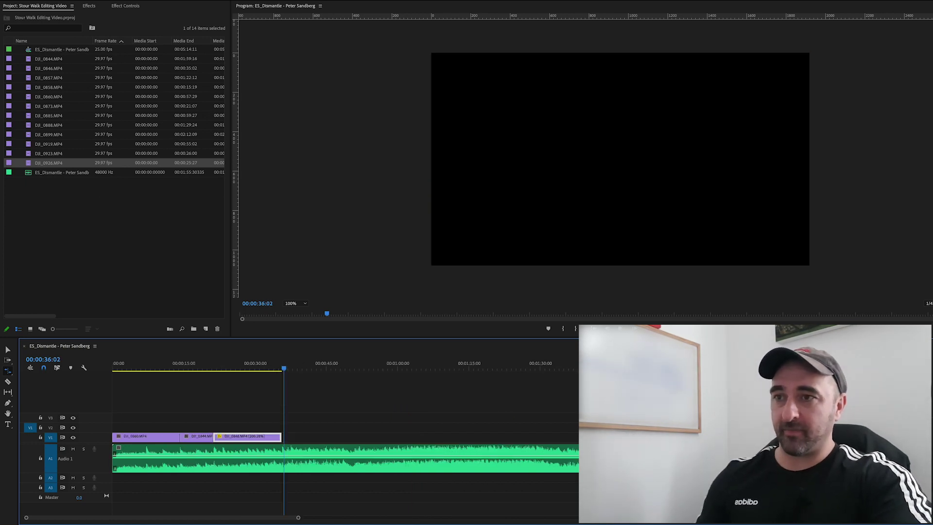
key("End")
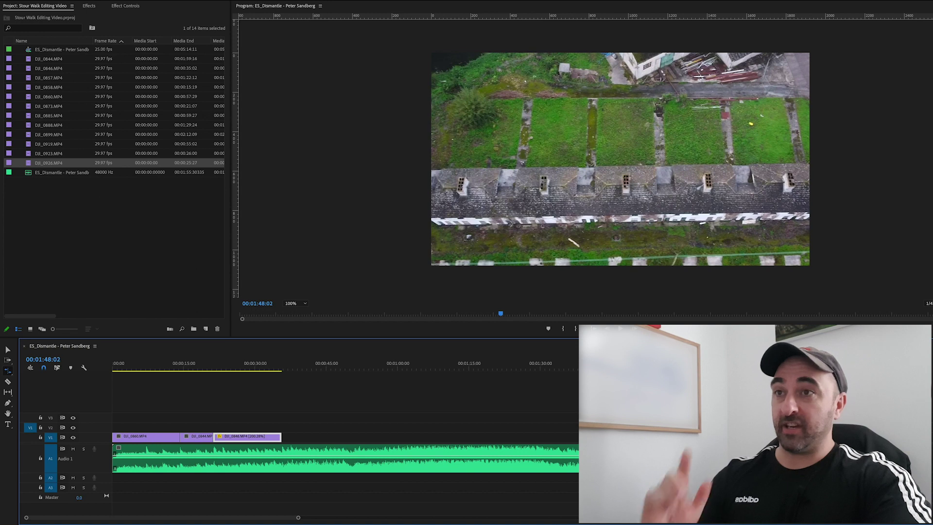
left_click(8, 351)
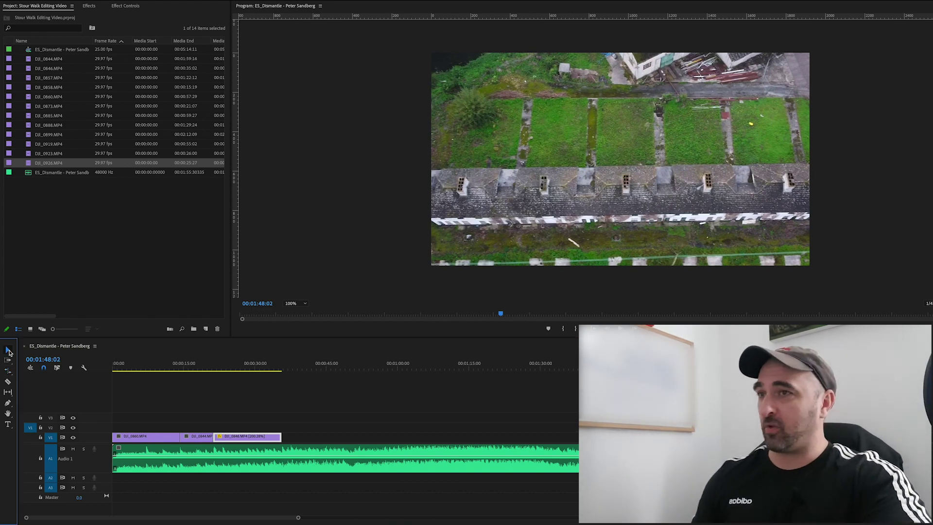
left_click_drag(440, 440, 335, 439)
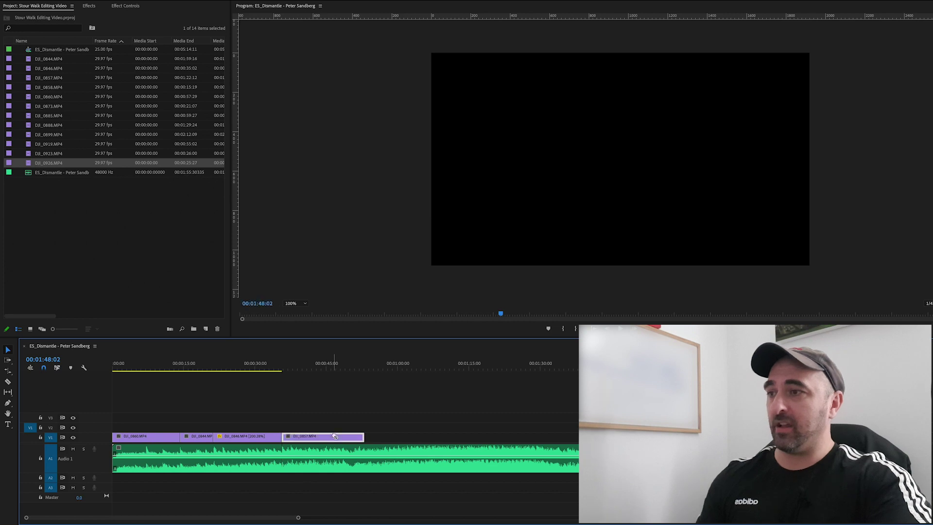
Preview DJI_0857 from about 34 seconds and ripple-trim its end back to the playhead
left_click(274, 365)
key("space")
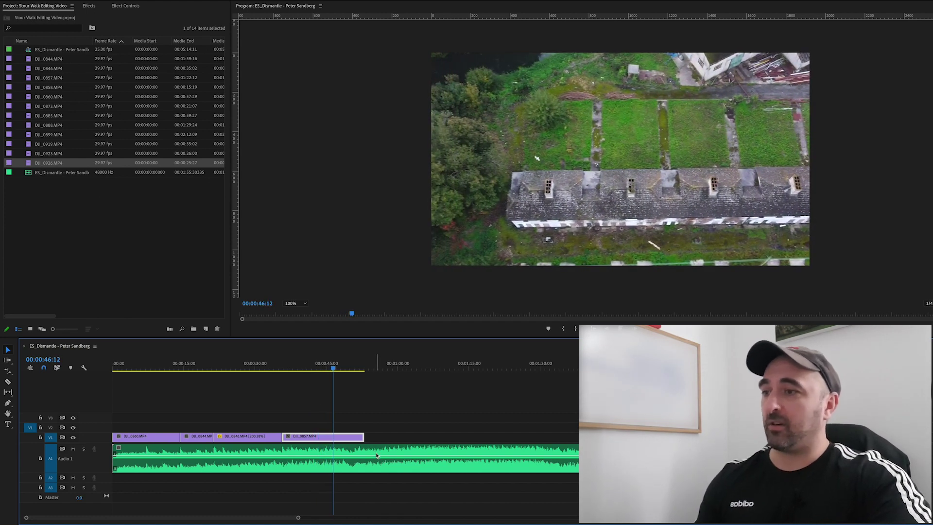
left_click(8, 372)
key("w")
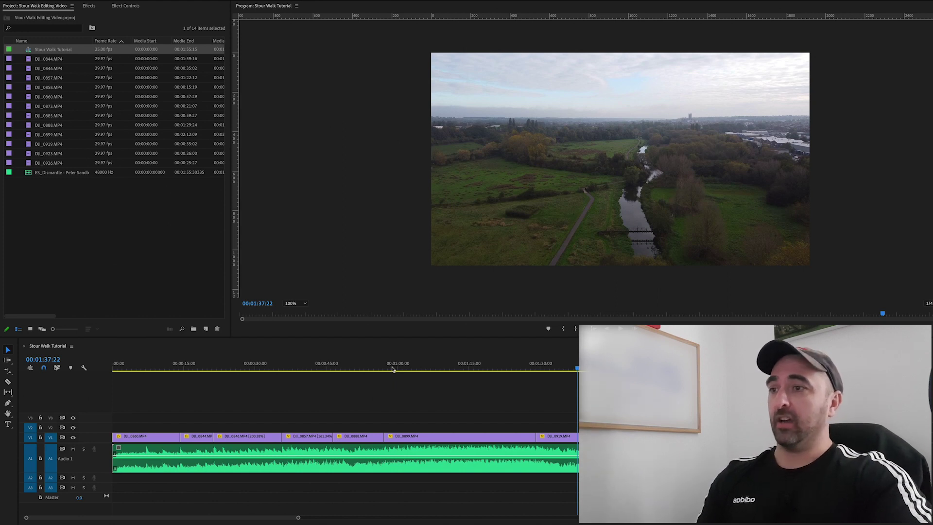
left_click(392, 369)
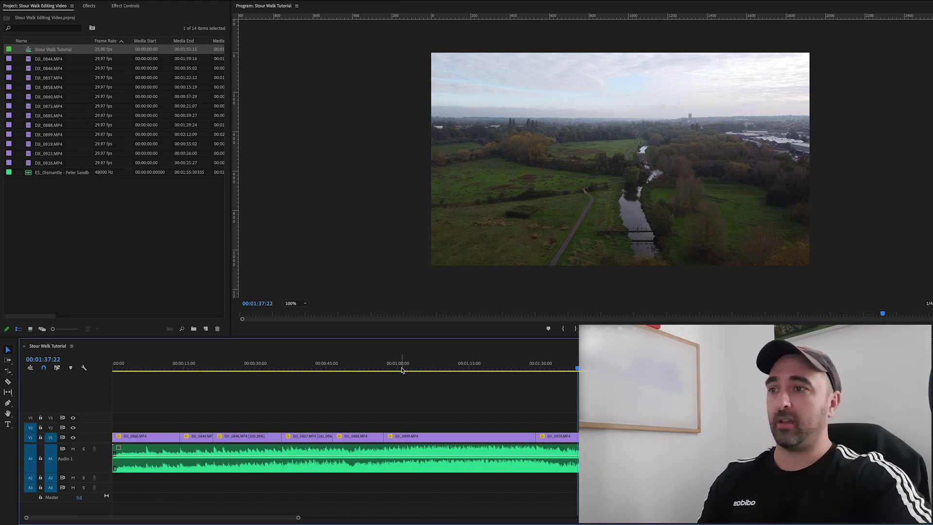
left_click_drag(402, 369, 476, 376)
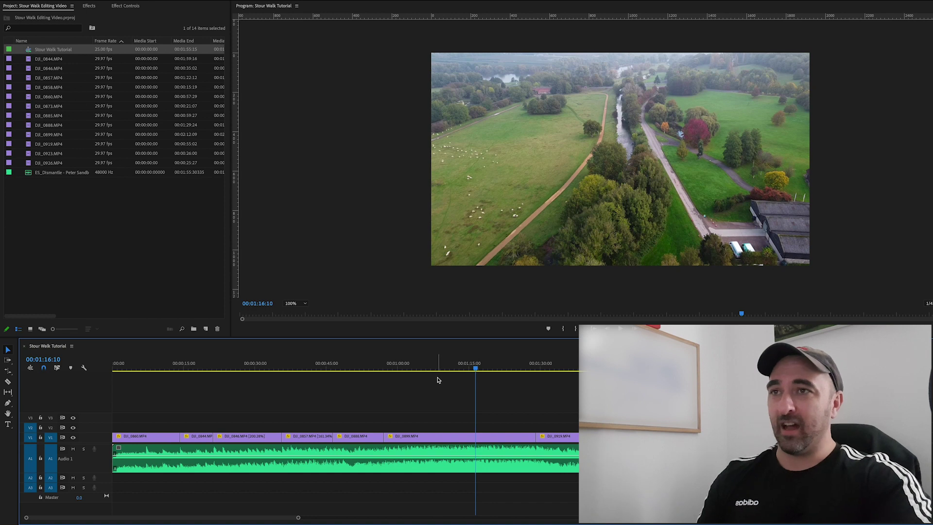
left_click_drag(478, 371, 522, 373)
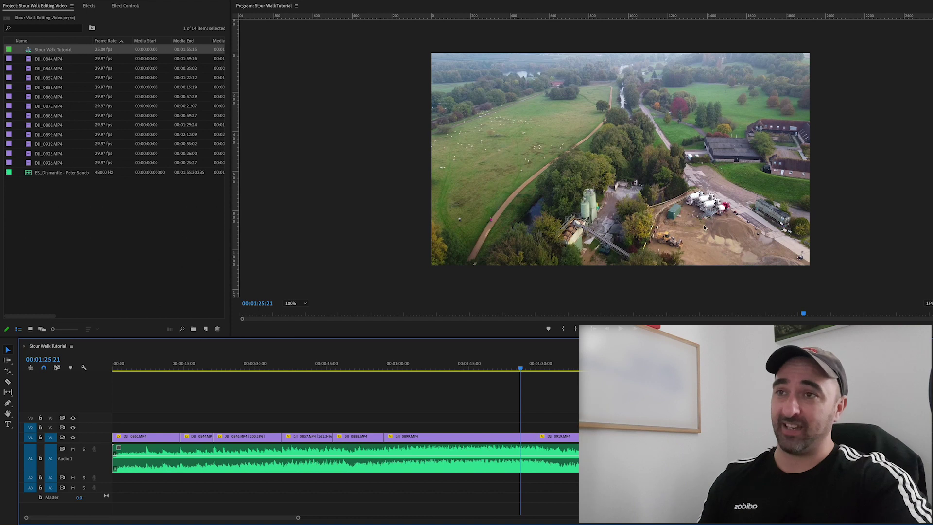
left_click_drag(295, 368, 381, 372)
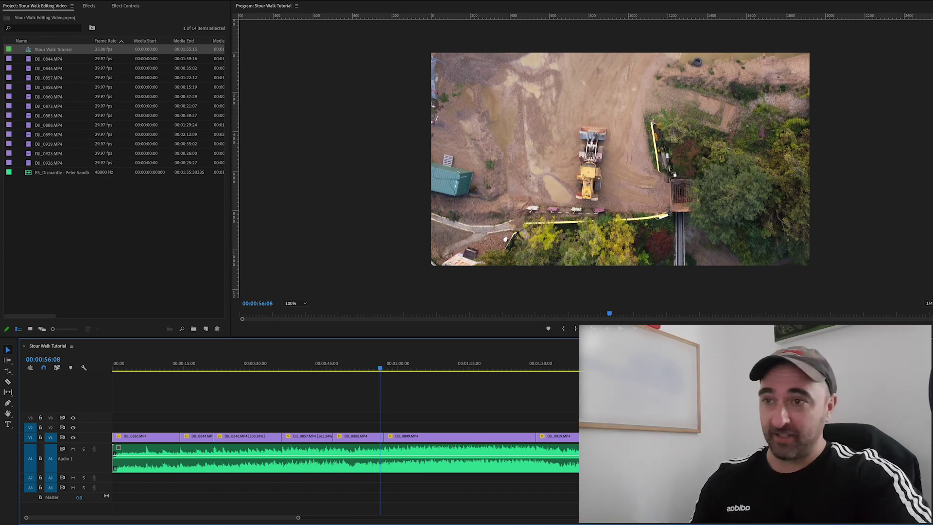
left_click(630, 369)
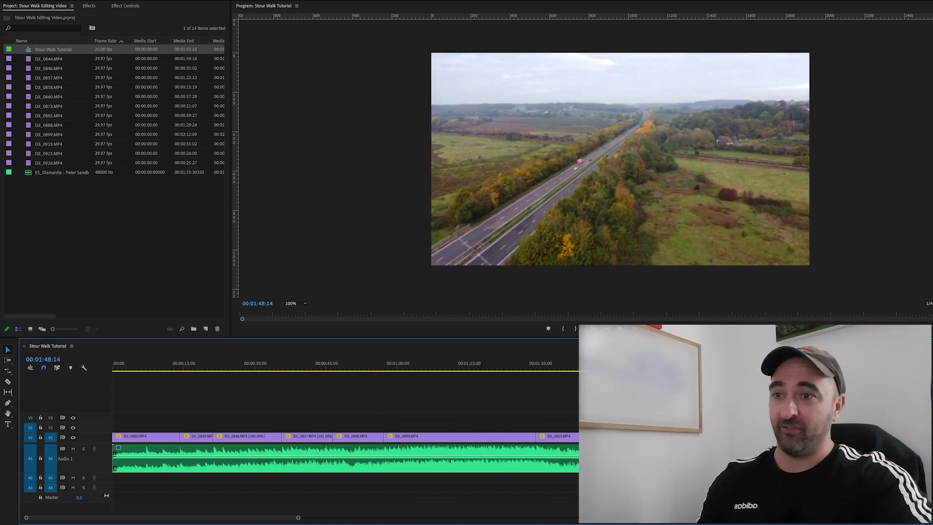
key("space")
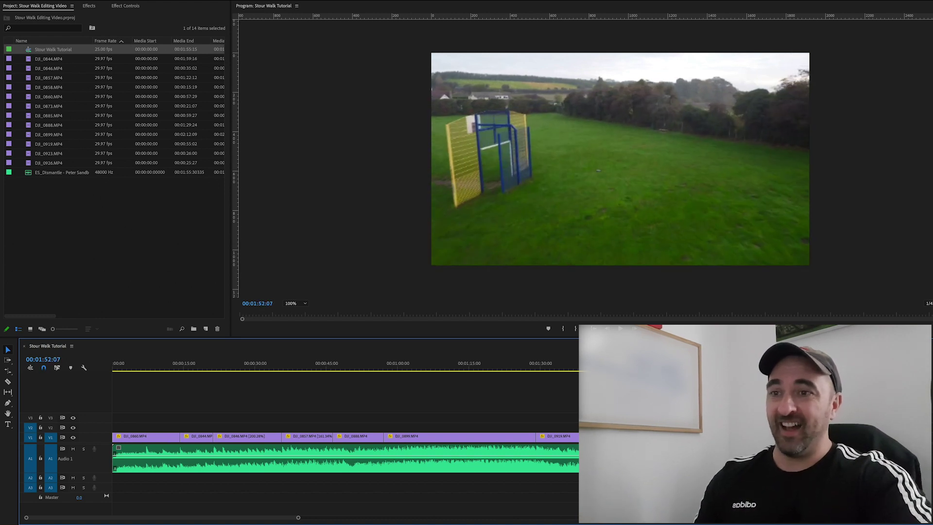
key("space")
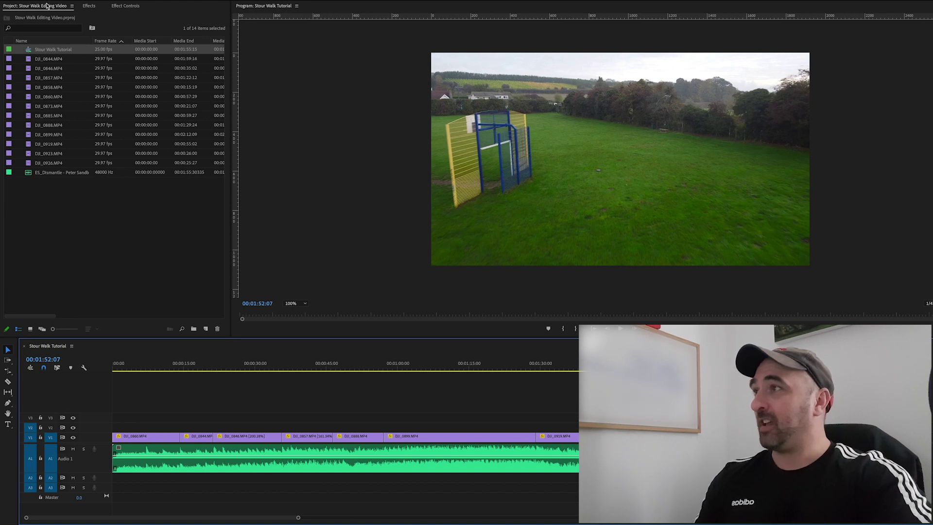
Create a new adjustment layer and lay it on V2 above the drone clips
right_click(91, 235)
mouse_move(113, 268)
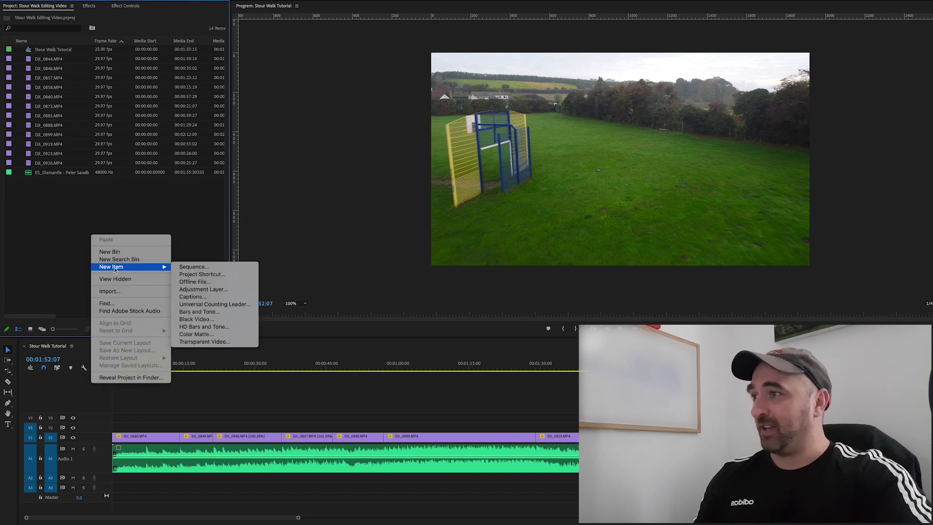
left_click(196, 289)
left_click(551, 295)
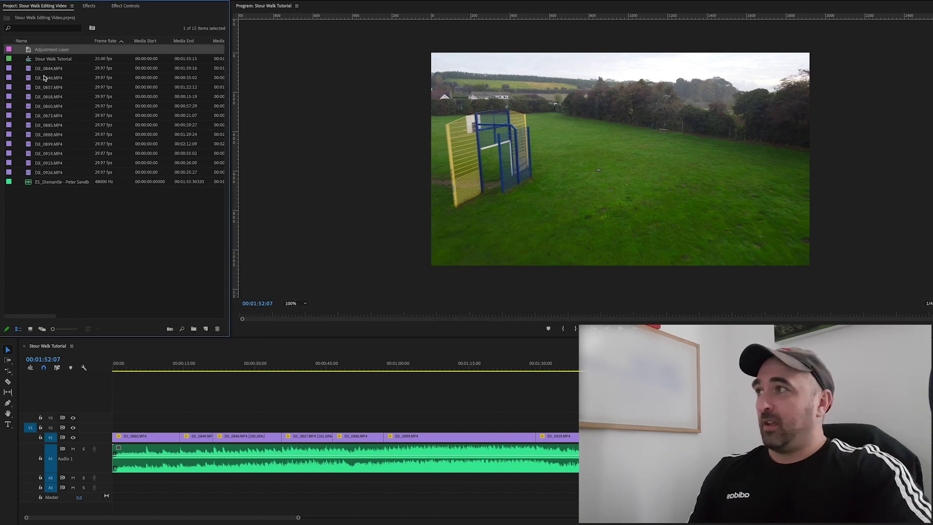
left_click_drag(28, 51, 578, 426)
Jump to the 0:54 construction-site shot, then find Crop in Effects and drag it to the timeline
left_click(372, 367)
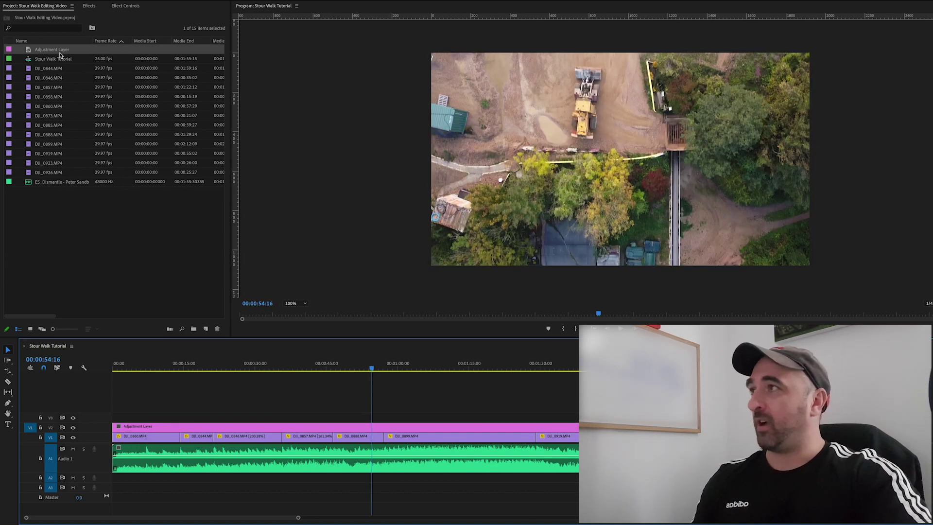
left_click(89, 6)
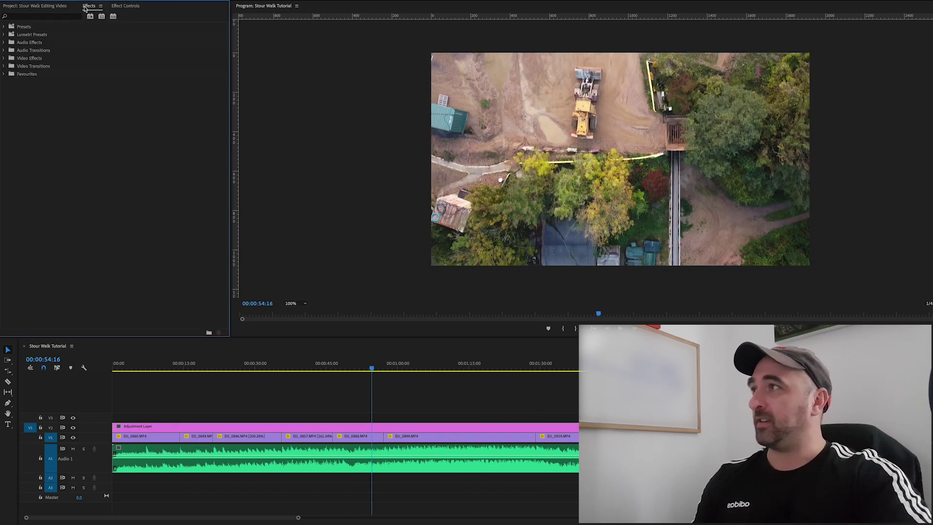
type("crop")
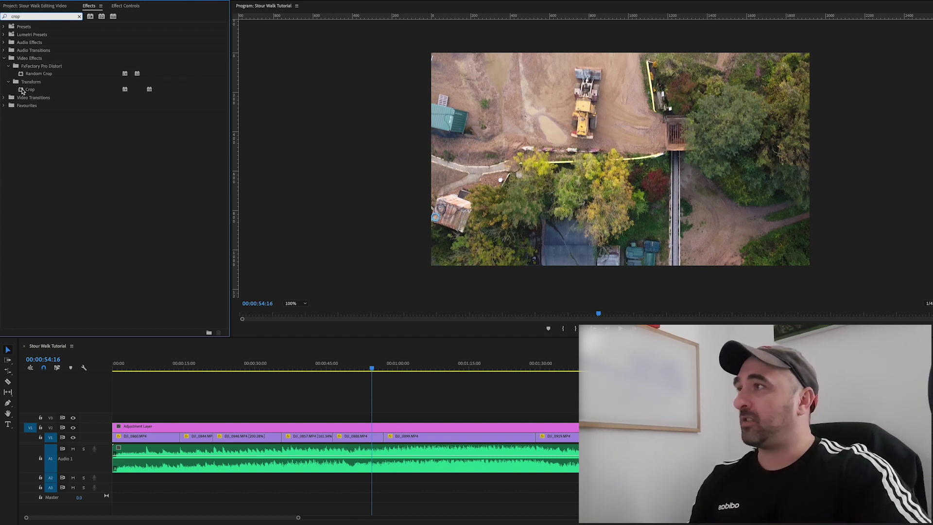
left_click_drag(30, 89, 342, 427)
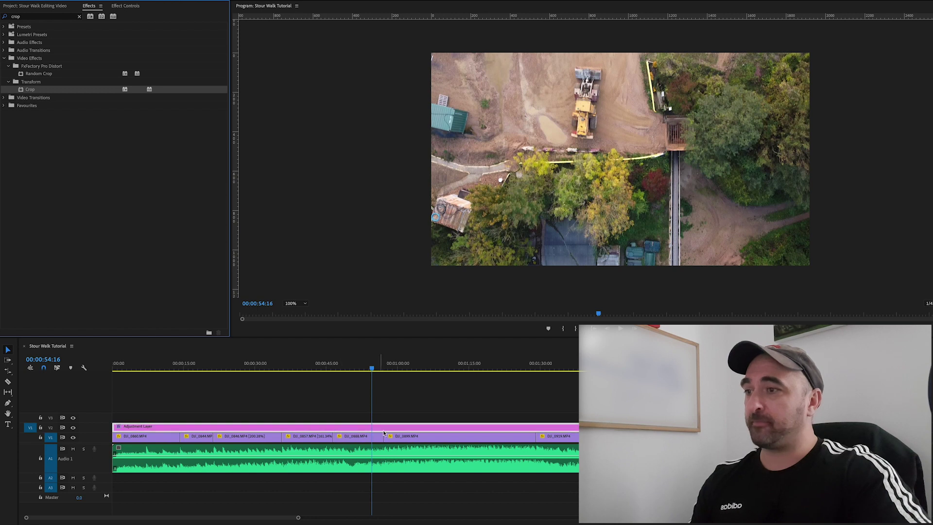
Apply Crop to the adjustment layer with 13% cropped from top and bottom
left_click(127, 6)
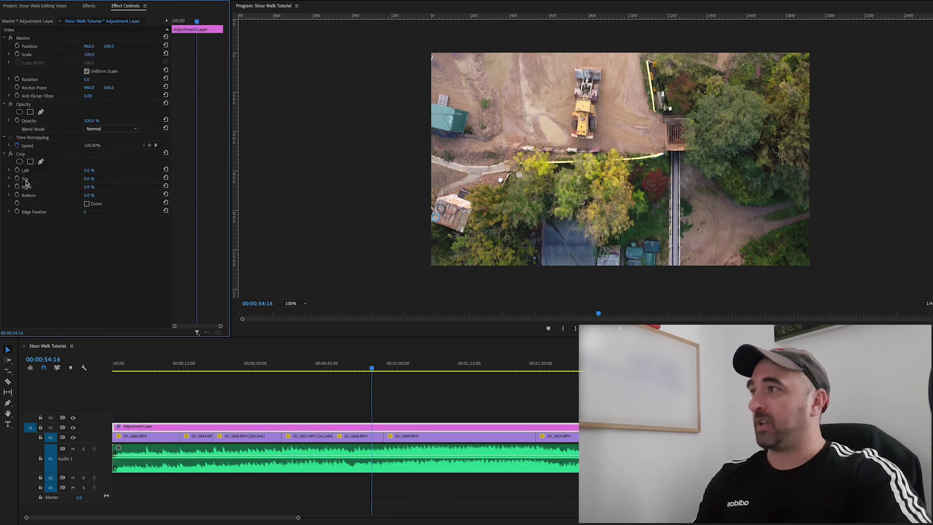
left_click(88, 179)
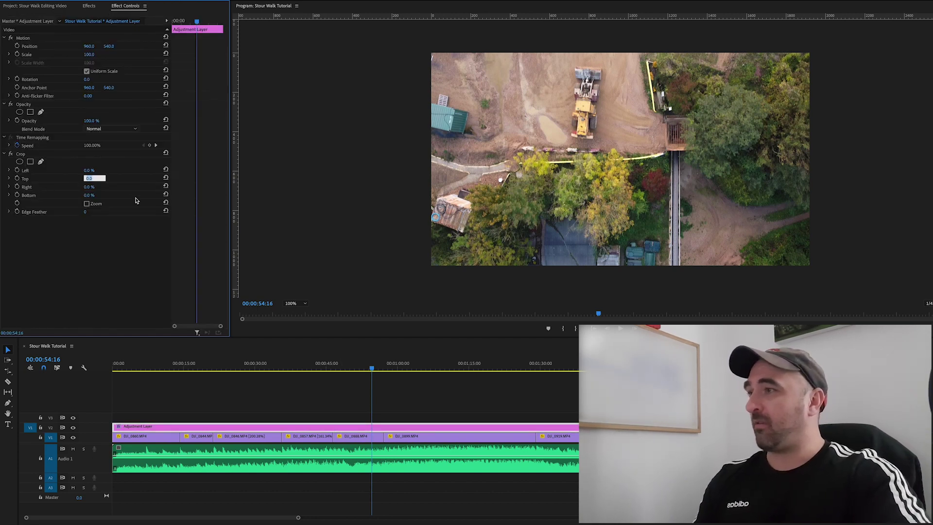
type("13")
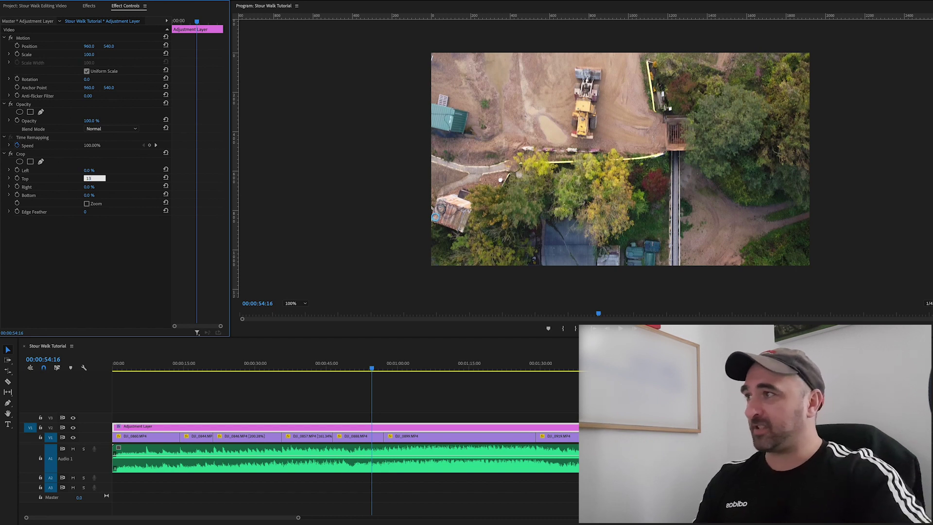
left_click_drag(90, 197, 95, 195)
left_click(93, 196)
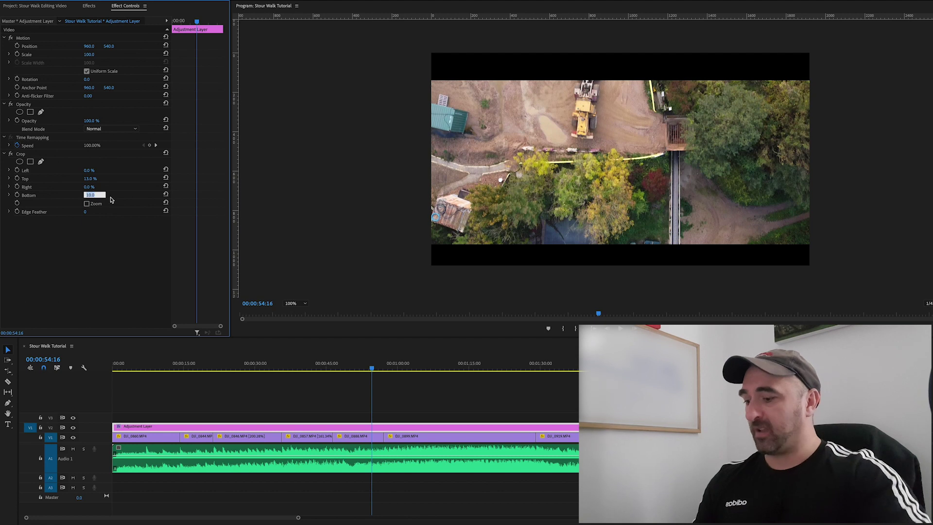
type("13")
key("Return")
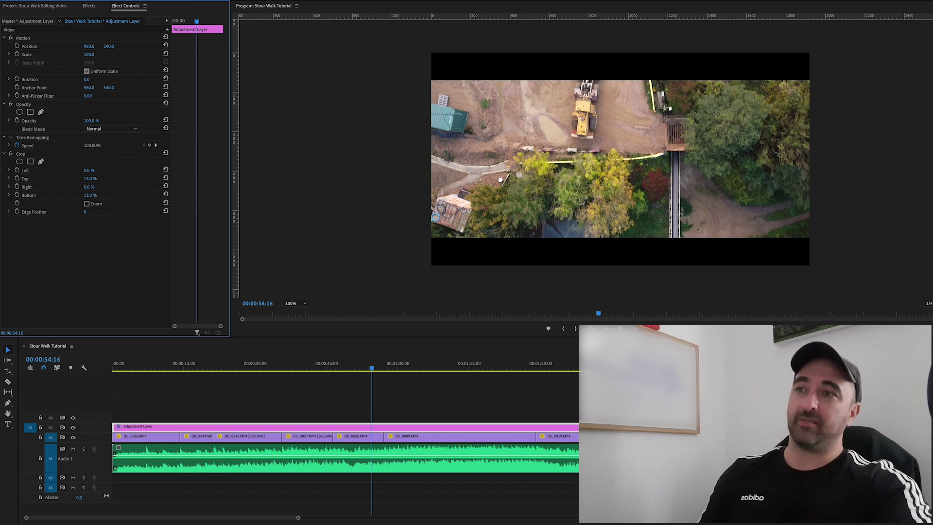
Reduce the top and bottom crop to 9% each and play back to check the bars
left_click(98, 179)
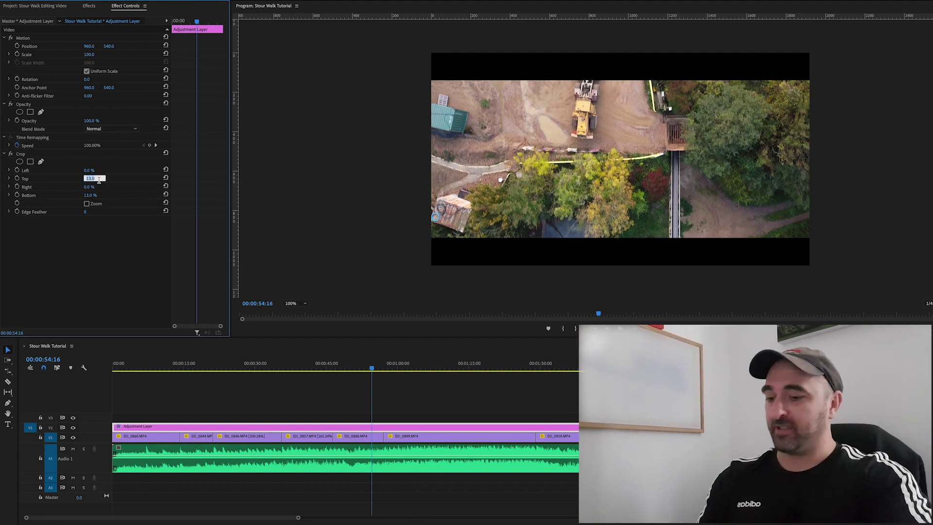
type("9")
key("Return")
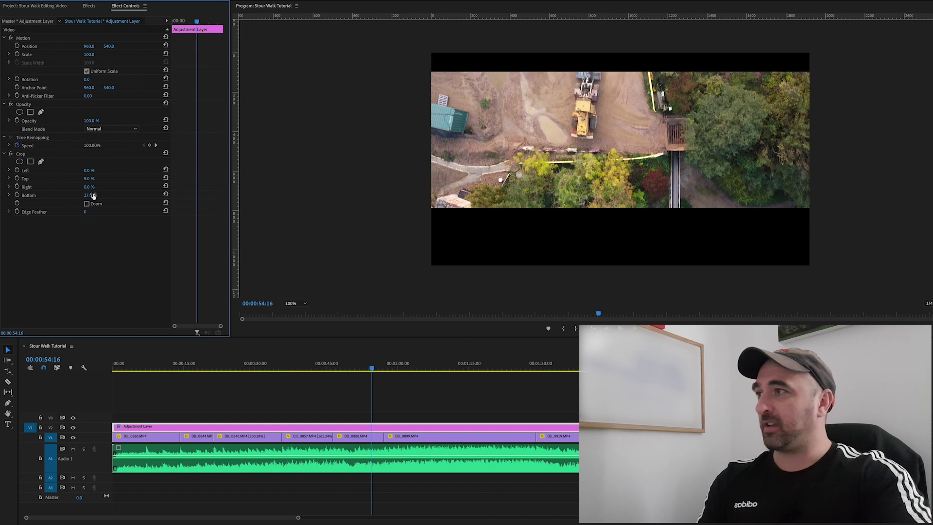
left_click(93, 195)
type("9")
key("Return")
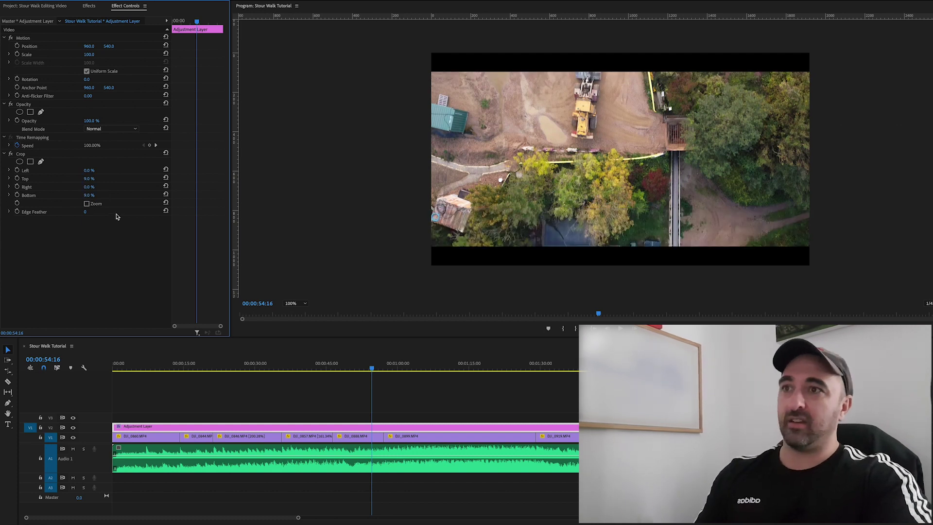
key("space")
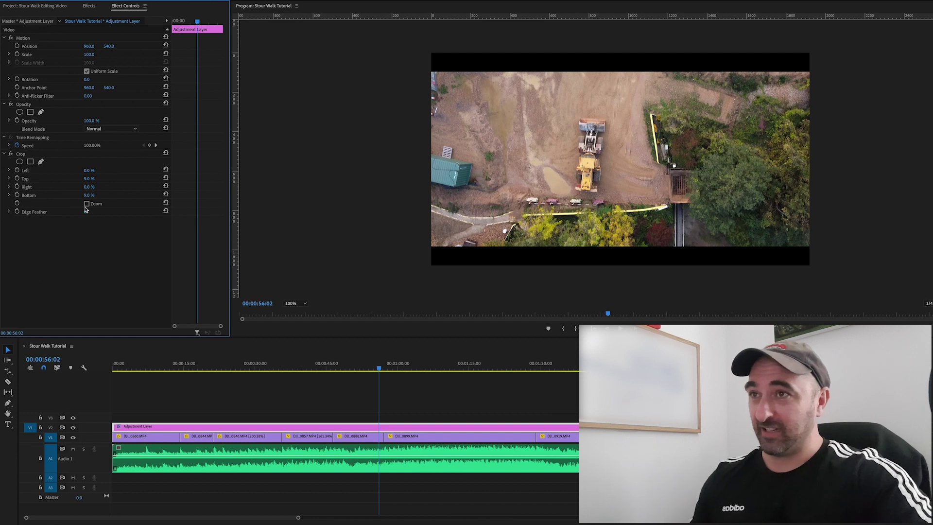
Drag the Bright-highsaturation preset onto the adjustment layer and play from the opening river shot
left_click(89, 7)
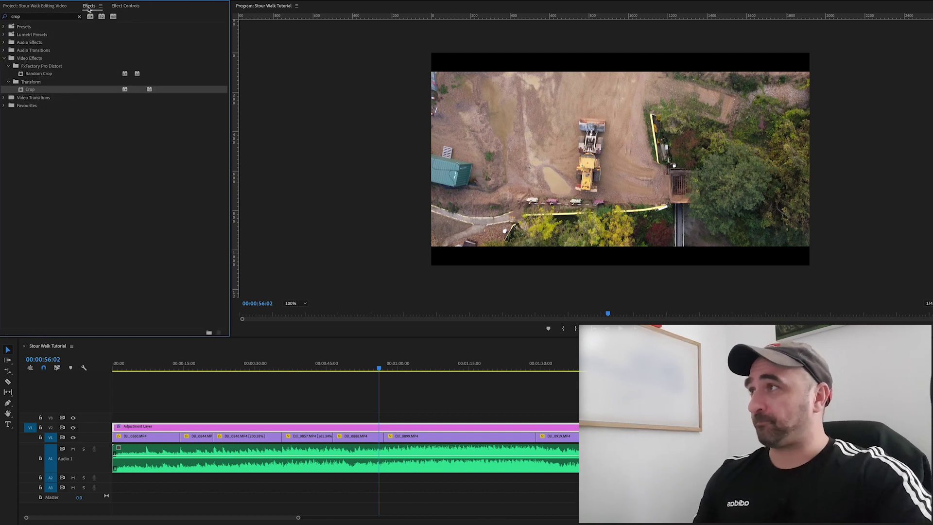
left_click(4, 34)
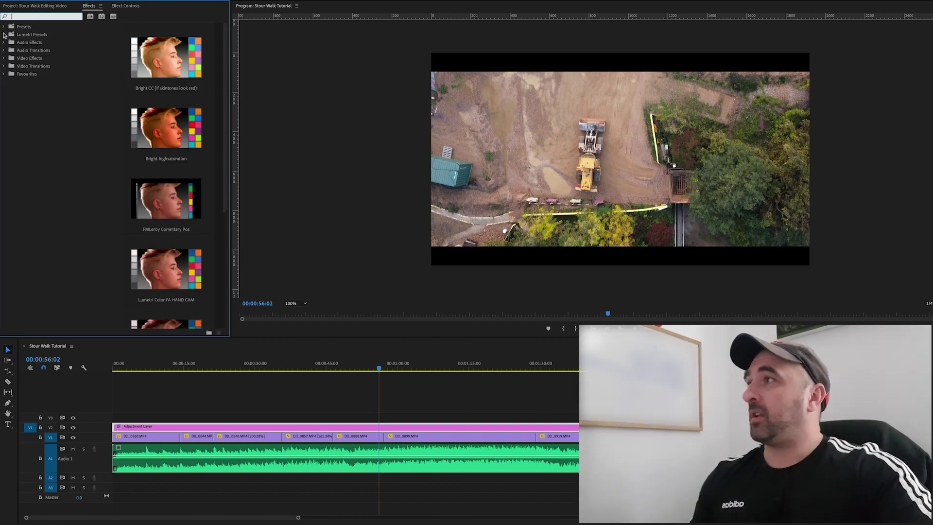
left_click(4, 27)
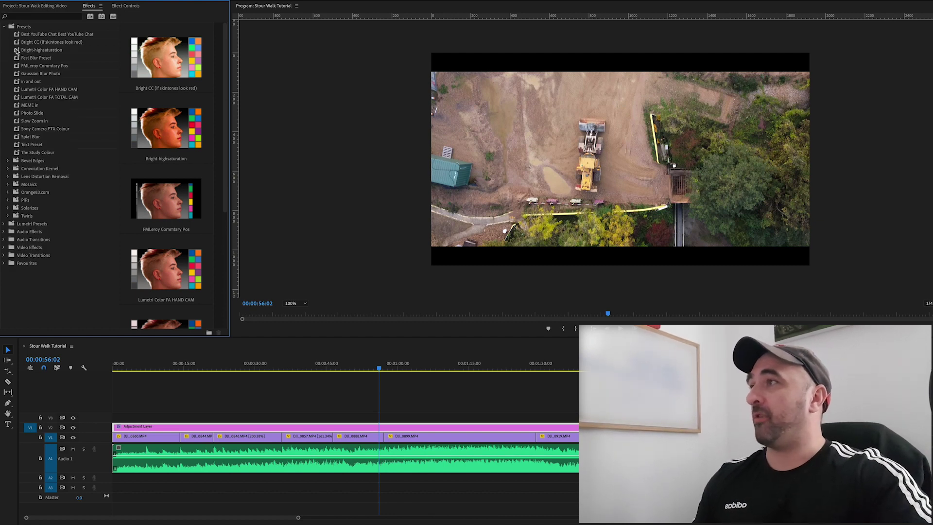
left_click_drag(17, 50, 327, 429)
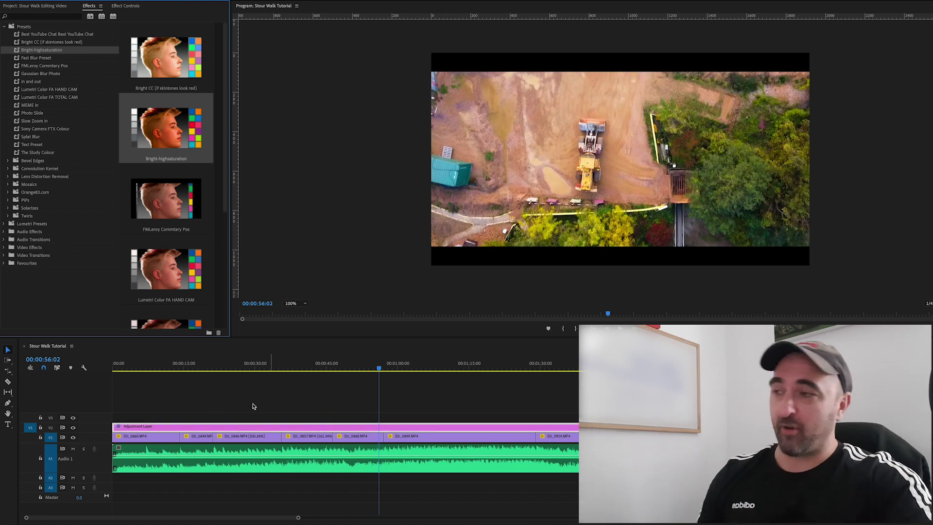
left_click_drag(152, 369, 154, 369)
key("space")
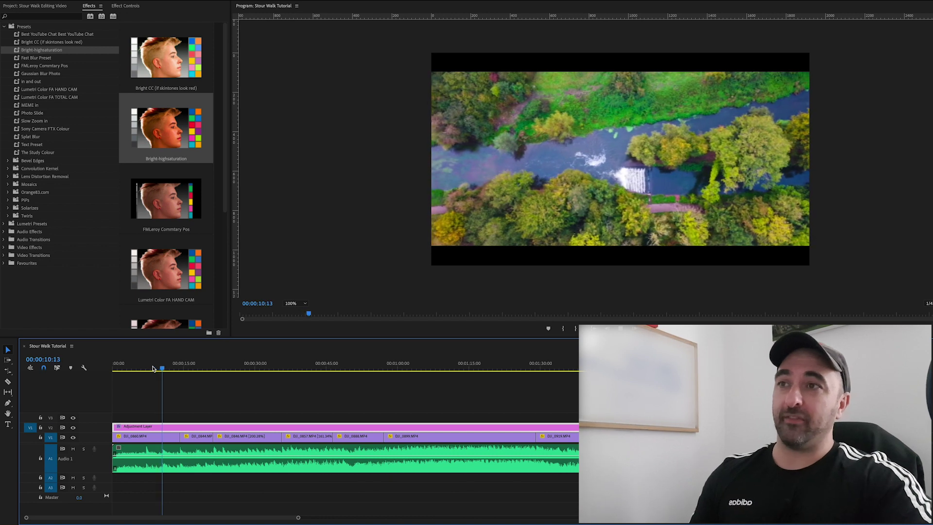